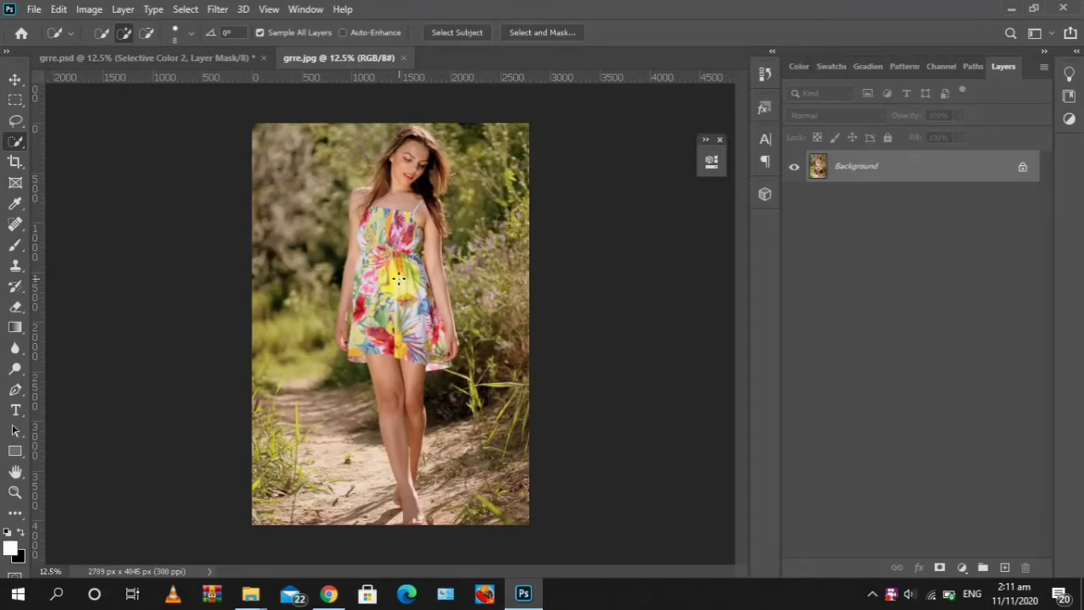
# Step: Duplicate the Background layer and rename the copy "edit"
pyautogui.hotkey('ctrl', '0')
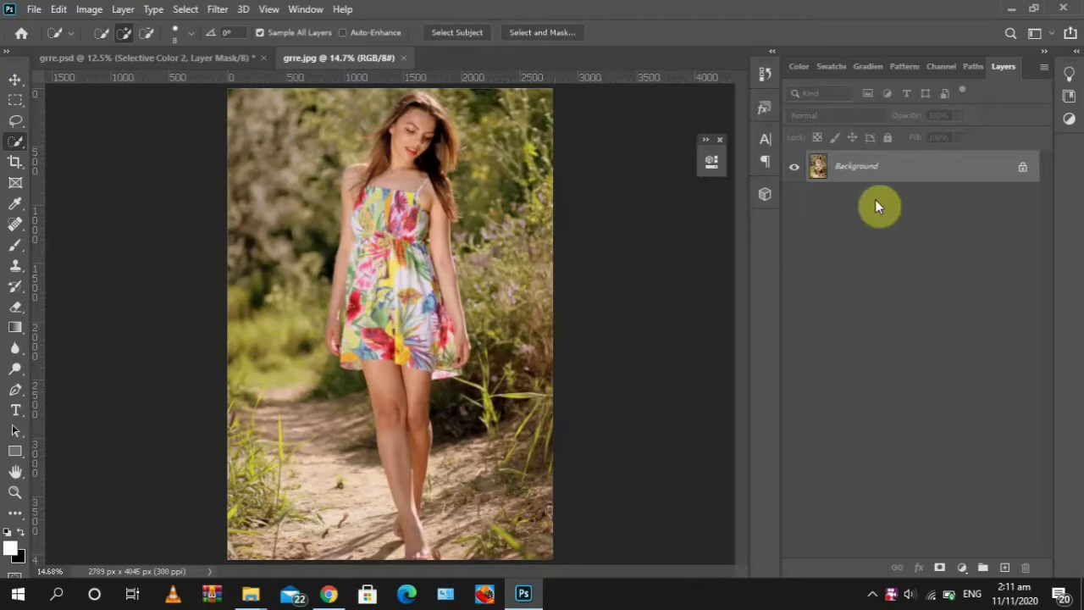
pyautogui.hotkey('ctrl', 'j')
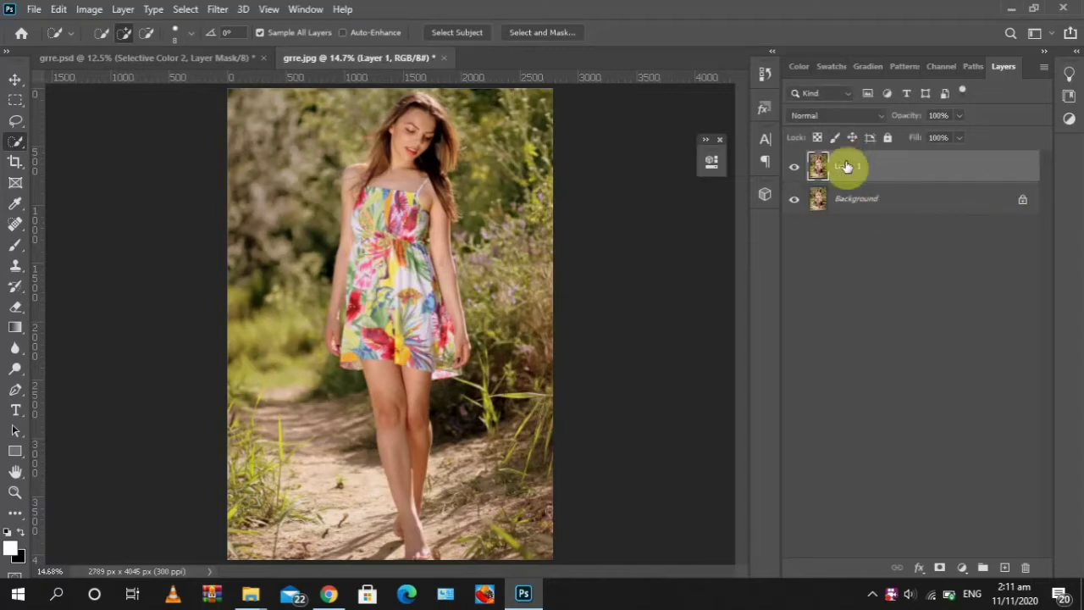
pyautogui.doubleClick(848, 166)
pyautogui.write('edit')
pyautogui.press('Return')
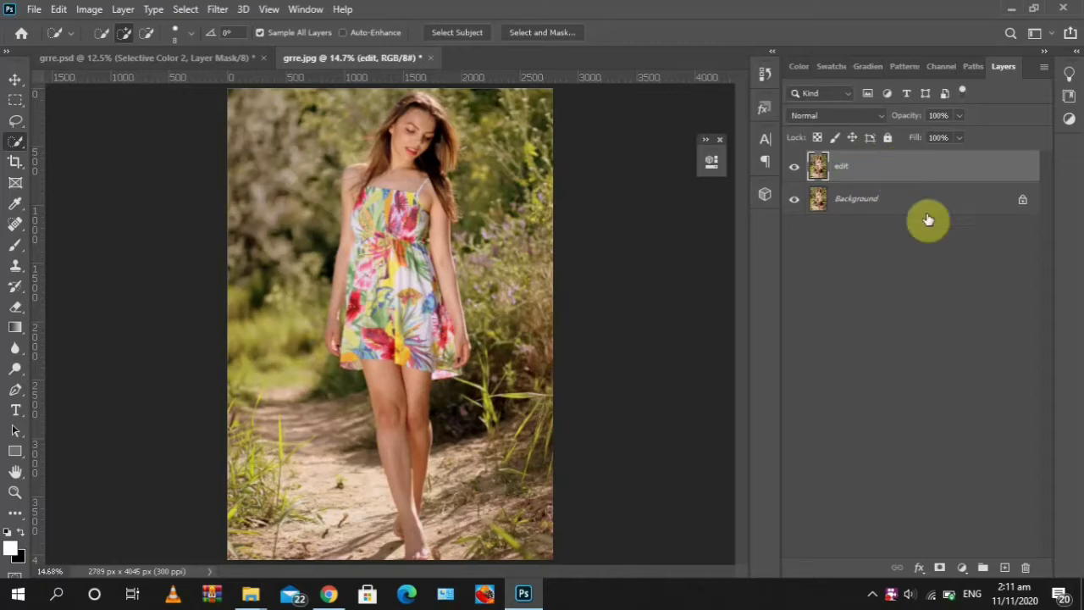
# Step: Add a Curves adjustment layer with RGB points at input 132, output 114 and input 197, output 198
pyautogui.click(962, 567)
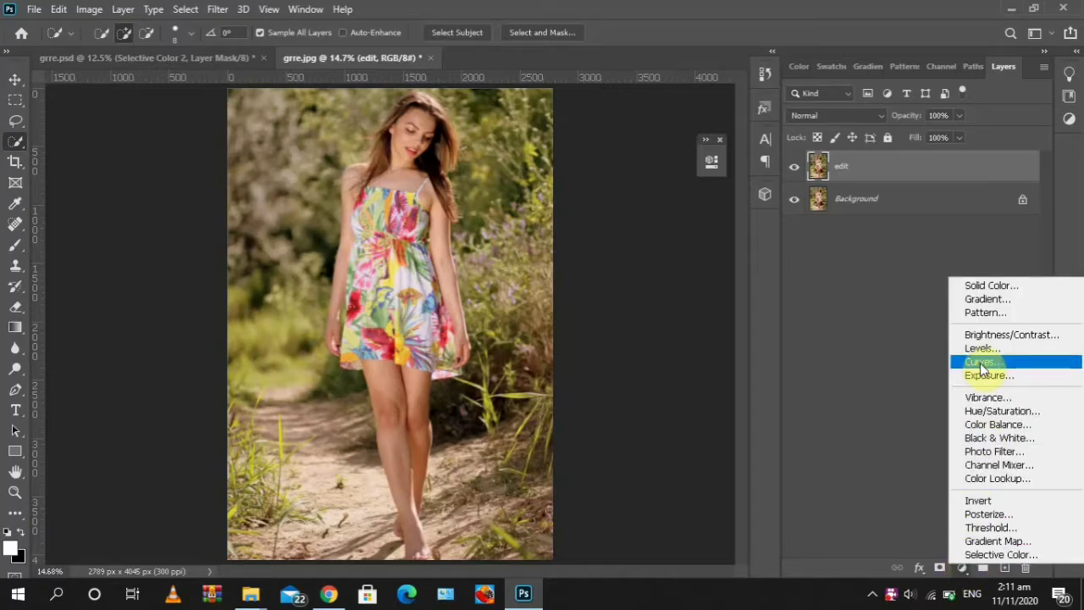
pyautogui.click(901, 512)
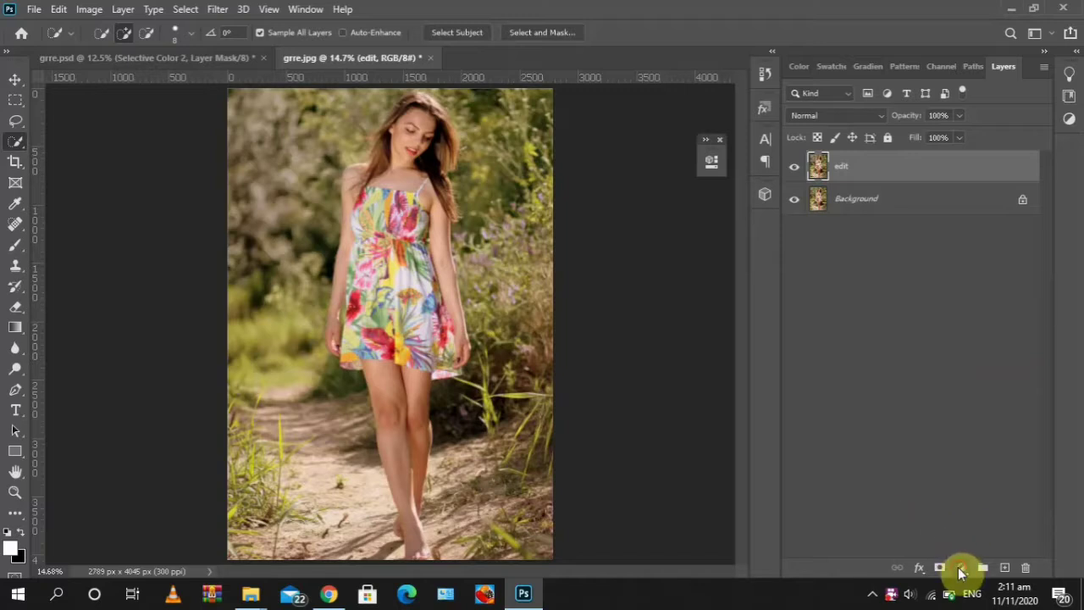
pyautogui.click(962, 567)
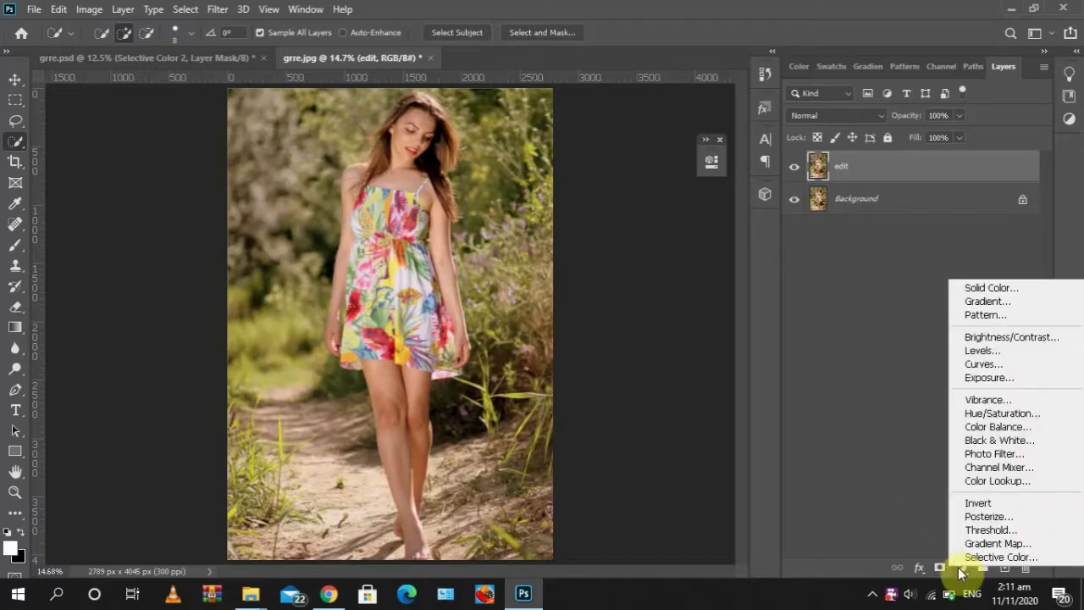
pyautogui.click(986, 365)
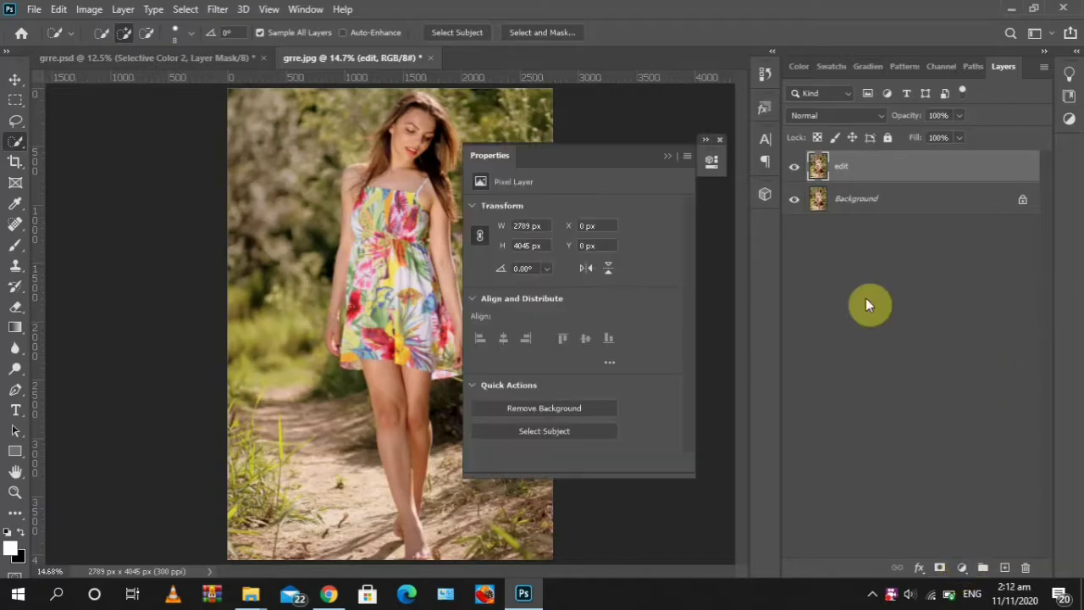
pyautogui.moveTo(625, 155); pyautogui.dragTo(722, 150)
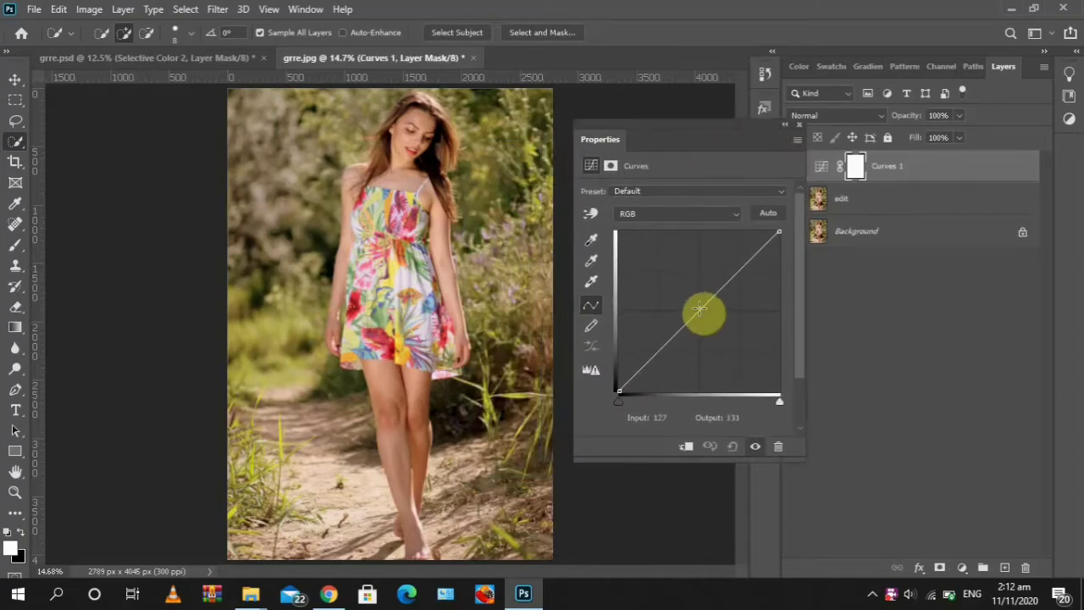
pyautogui.moveTo(700, 311); pyautogui.dragTo(702, 319)
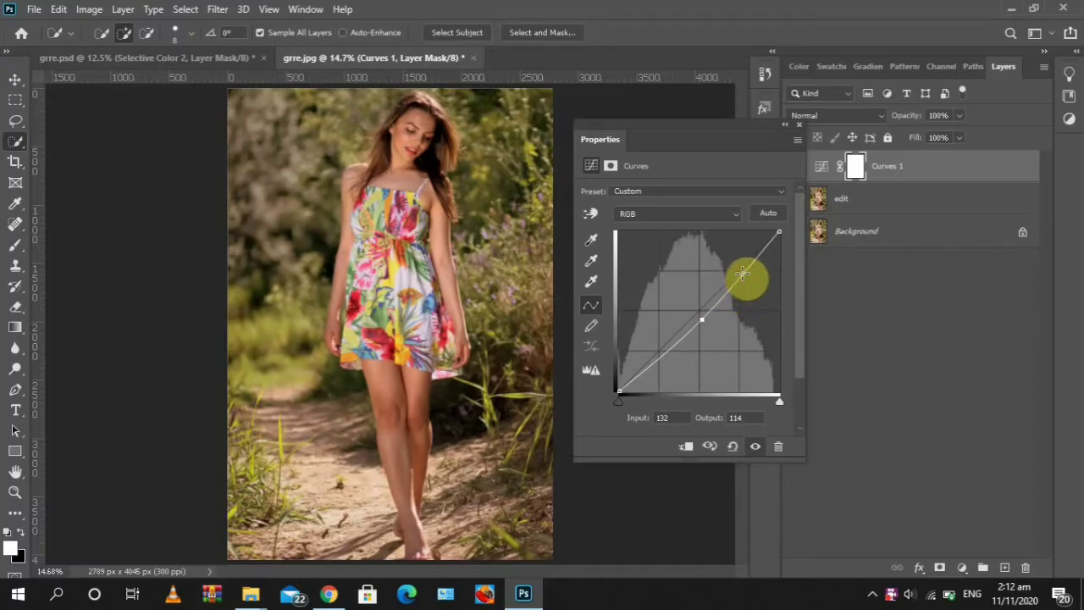
pyautogui.click(742, 270)
pyautogui.moveTo(742, 271); pyautogui.dragTo(742, 266)
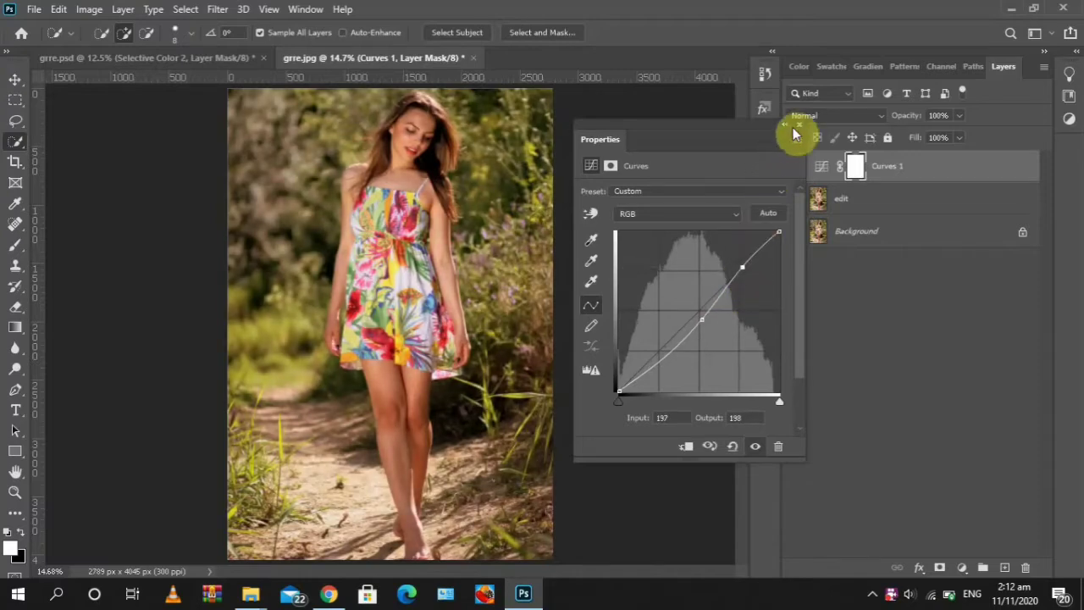
pyautogui.click(798, 122)
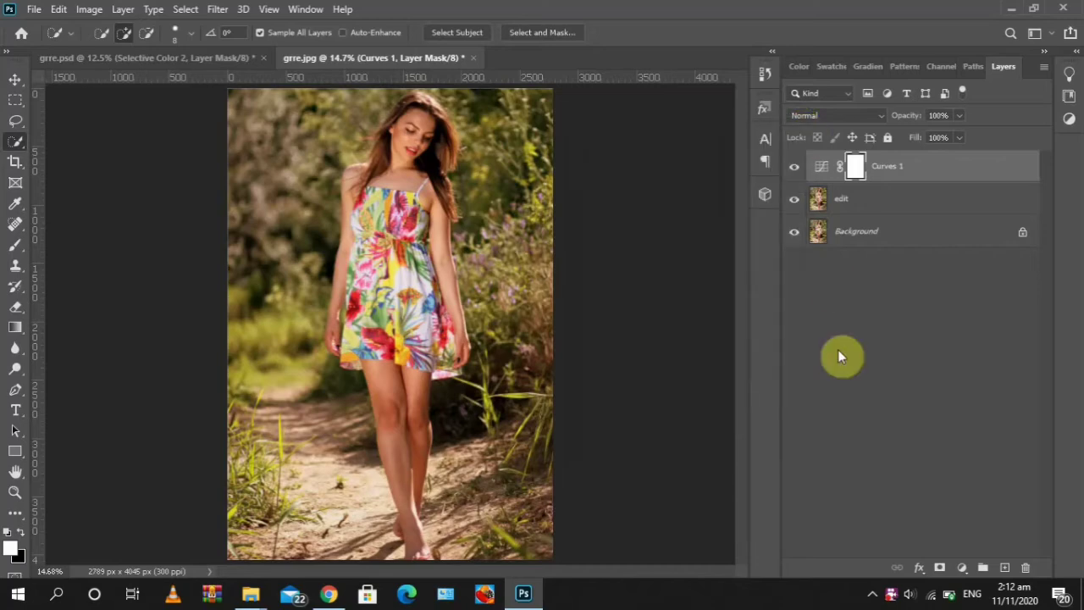
# Step: Add a Selective Color adjustment layer and set its Reds to Cyan -6, Magenta +5 and Yellow +15
pyautogui.click(961, 568)
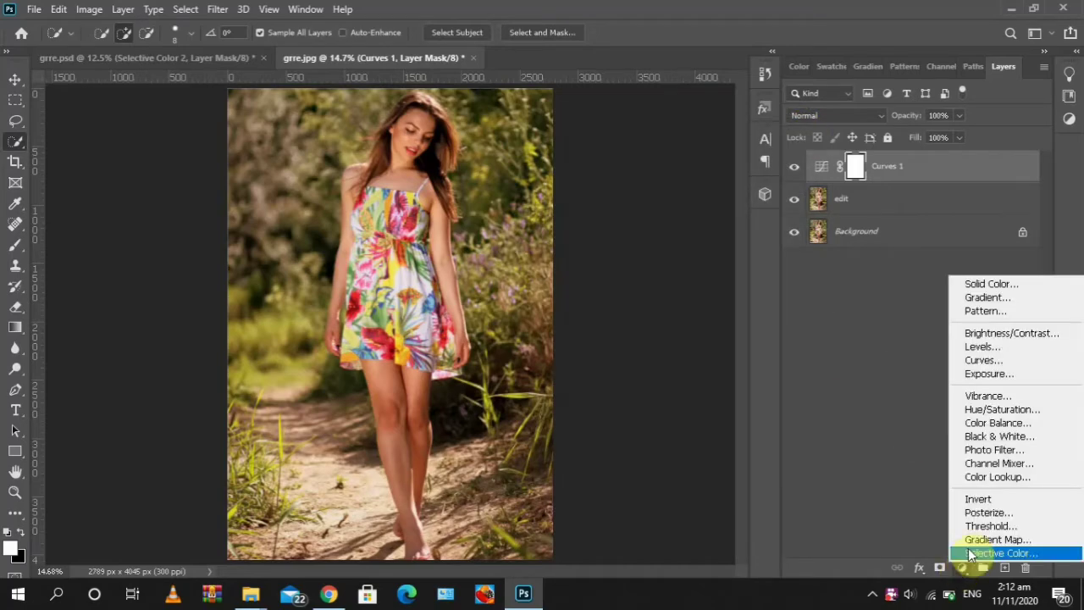
pyautogui.click(974, 553)
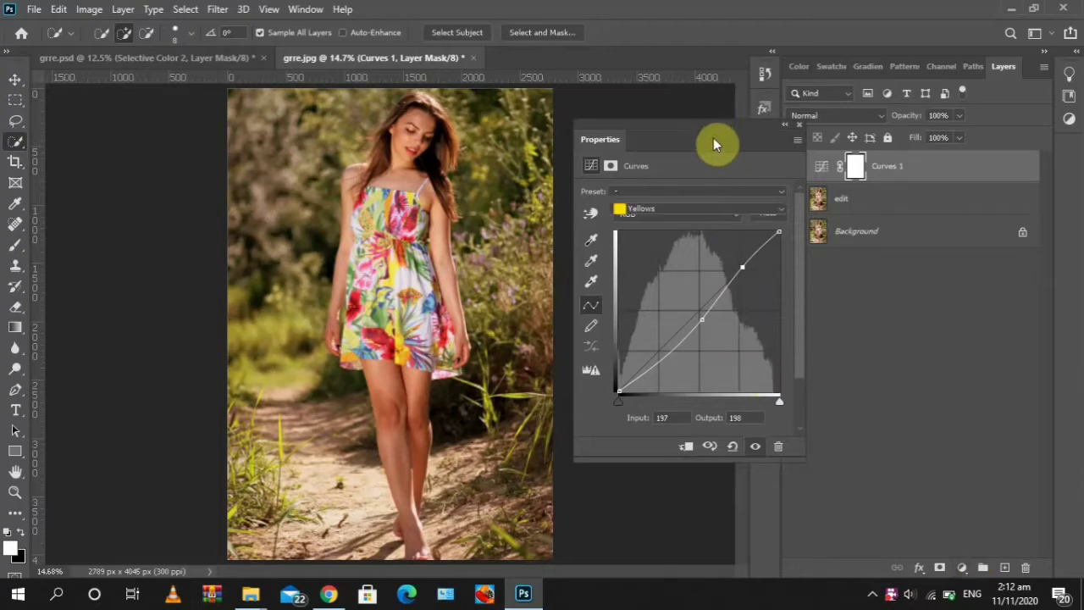
pyautogui.moveTo(713, 133); pyautogui.dragTo(780, 162)
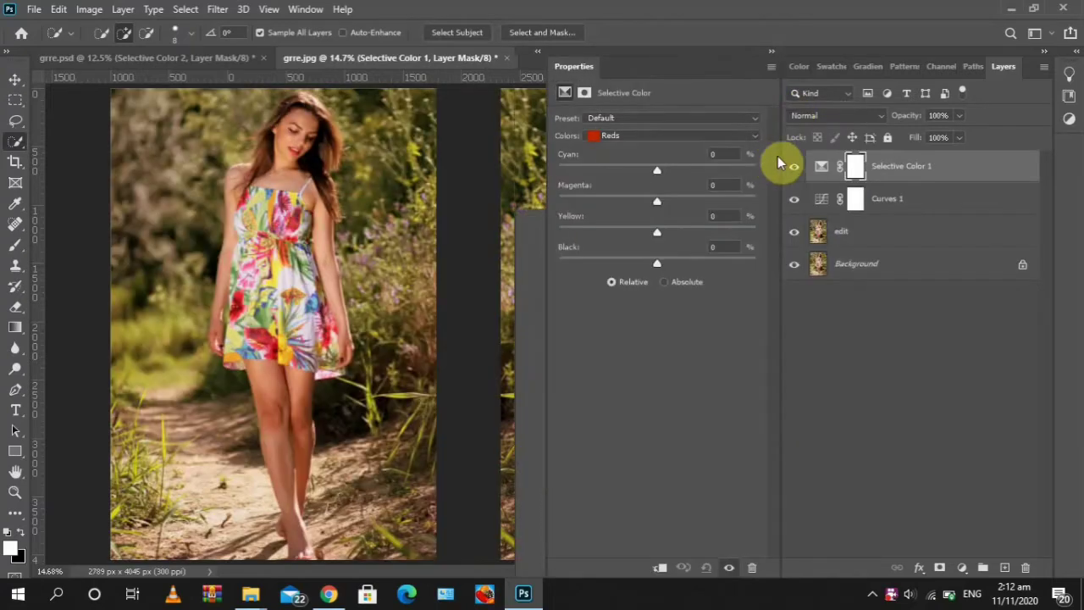
pyautogui.click(653, 167)
pyautogui.moveTo(653, 175); pyautogui.dragTo(663, 205)
pyautogui.click(658, 204)
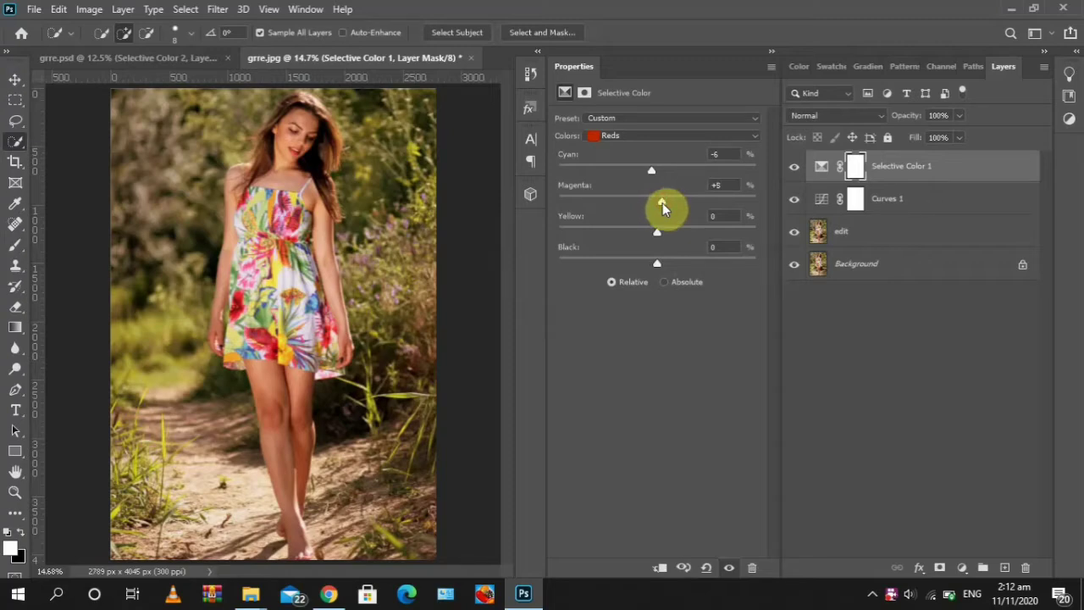
pyautogui.moveTo(655, 236); pyautogui.dragTo(671, 239)
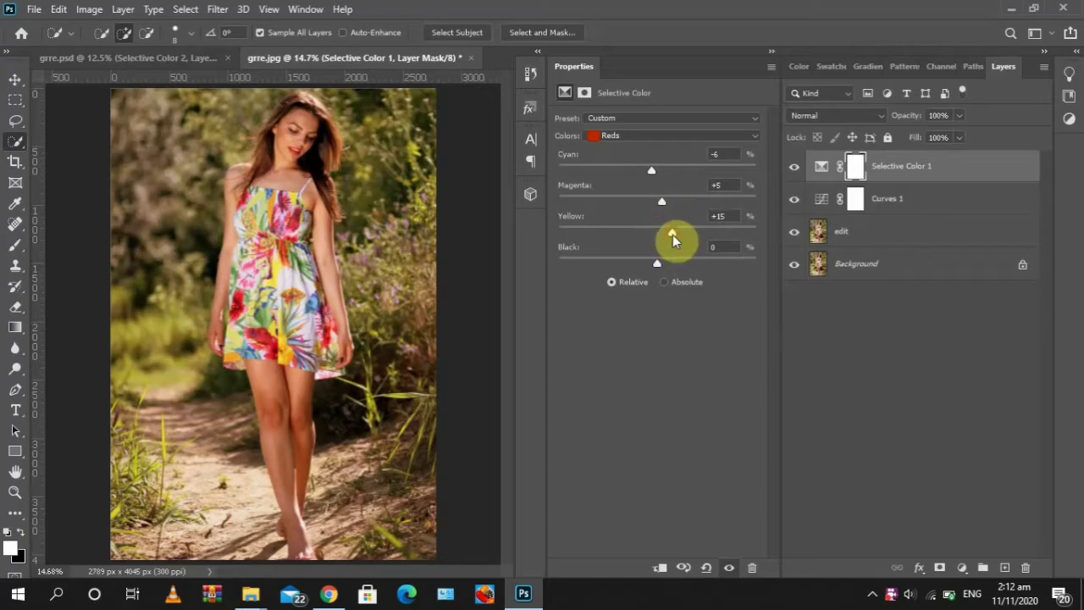
# Step: Set the Selective Color Yellows to Cyan -20, Magenta +10 and Yellow +23
pyautogui.click(714, 136)
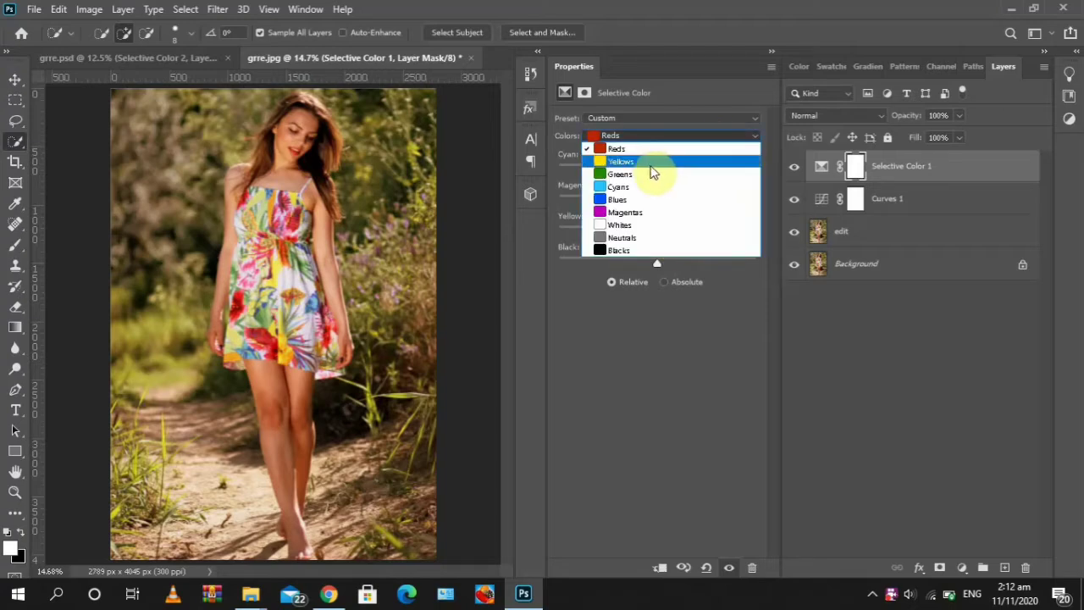
pyautogui.click(652, 163)
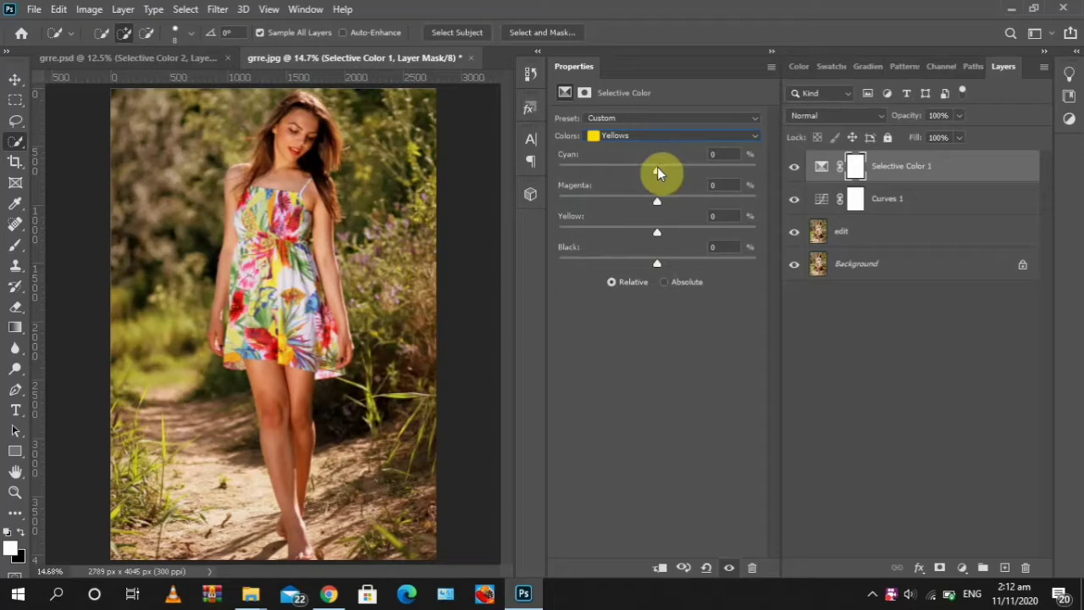
pyautogui.moveTo(657, 167); pyautogui.dragTo(681, 232)
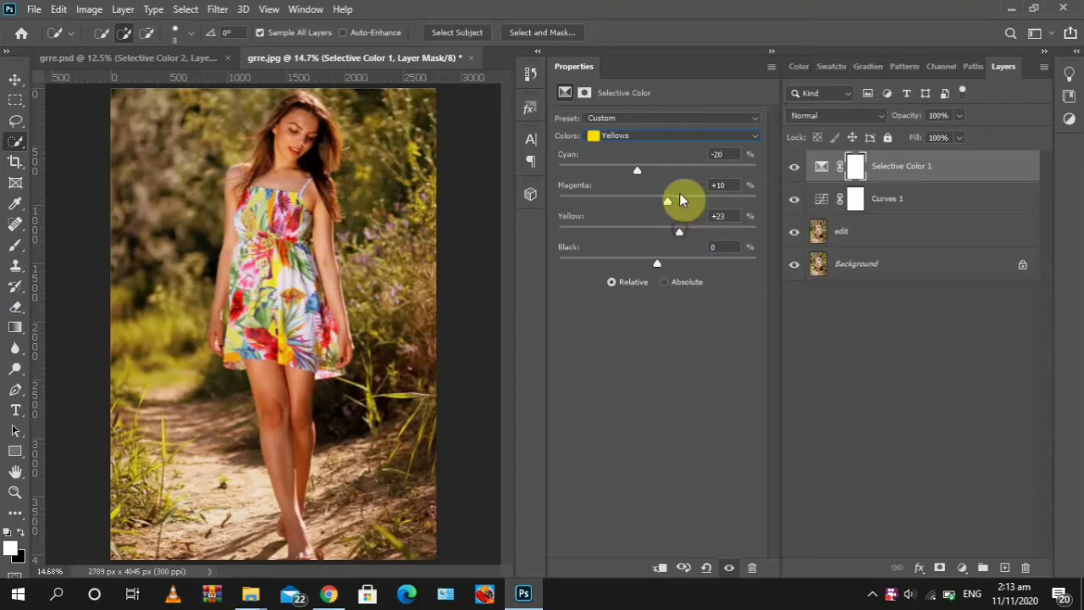
# Step: Set the Selective Color Greens to Cyan -18, Magenta +7 and Yellow +17
pyautogui.click(689, 136)
pyautogui.click(653, 174)
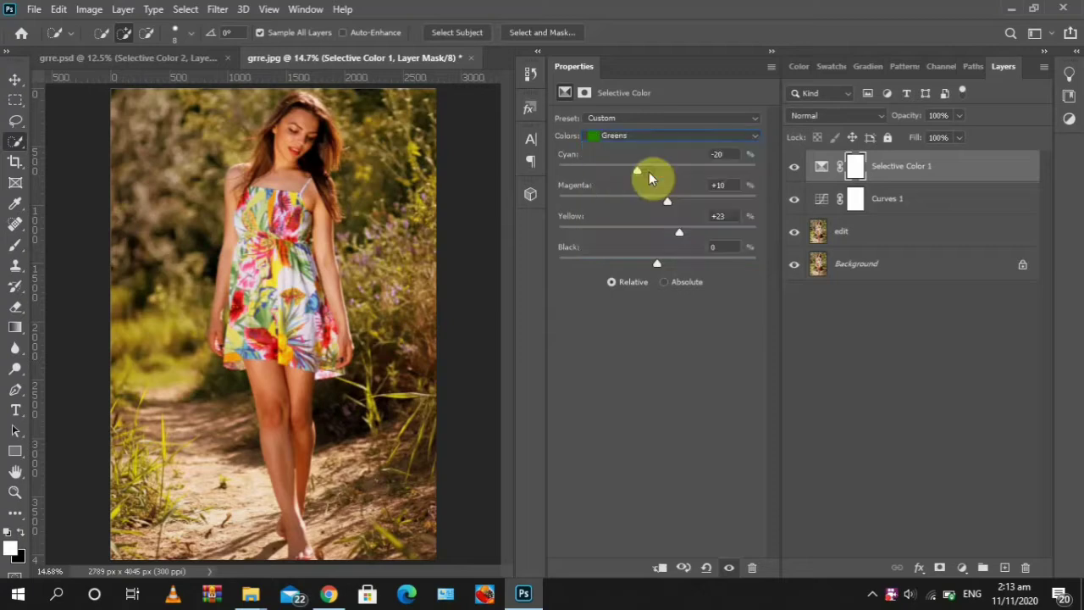
pyautogui.moveTo(655, 172); pyautogui.dragTo(676, 235)
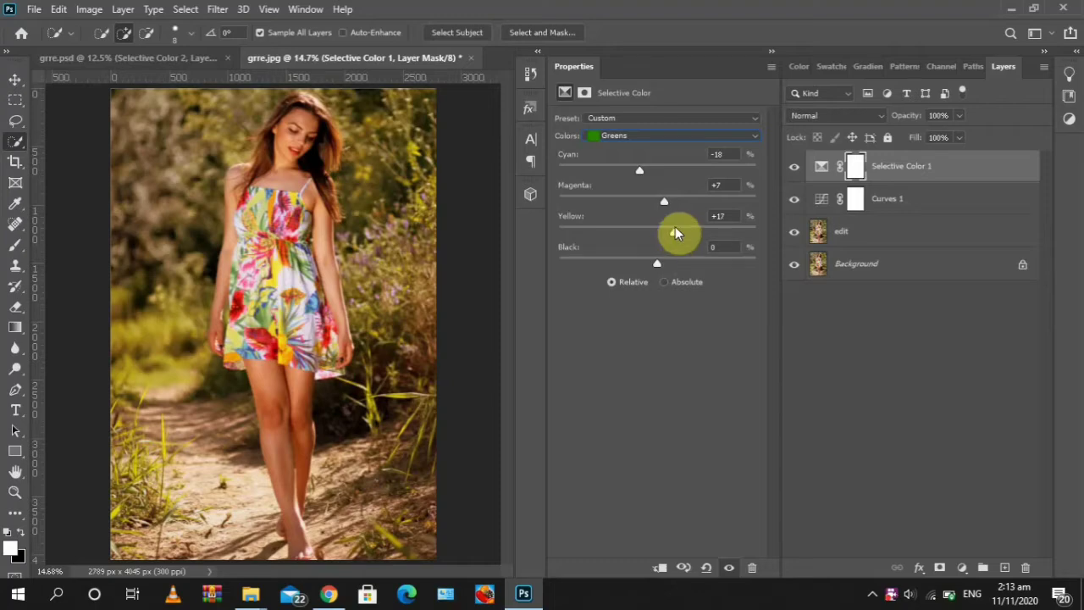
pyautogui.click(770, 53)
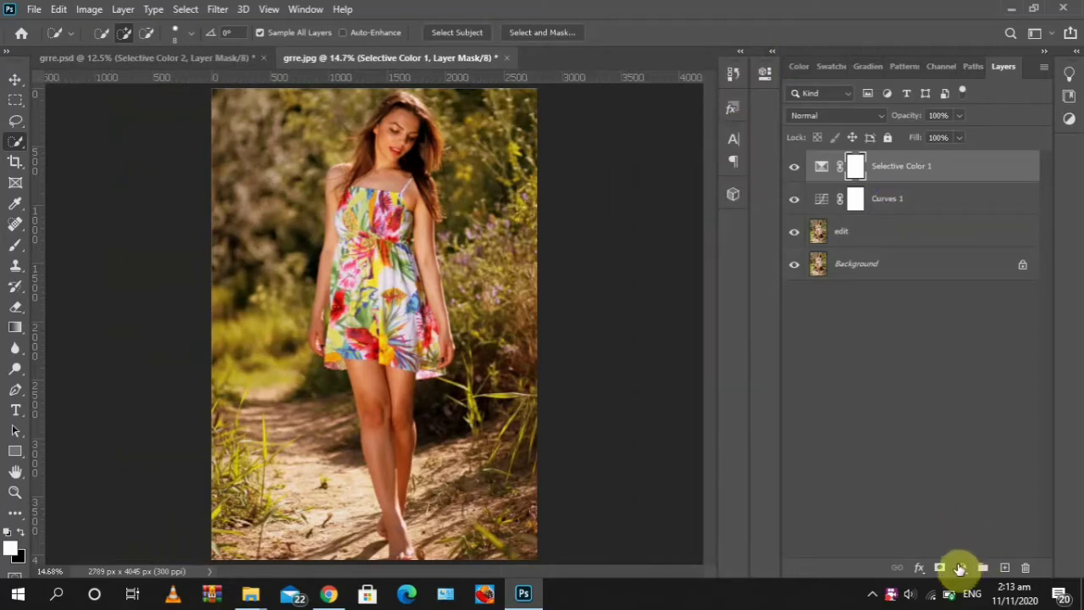
# Step: Add a Hue/Saturation adjustment layer above Selective Color and slightly adjust the master hue and saturation
pyautogui.click(962, 568)
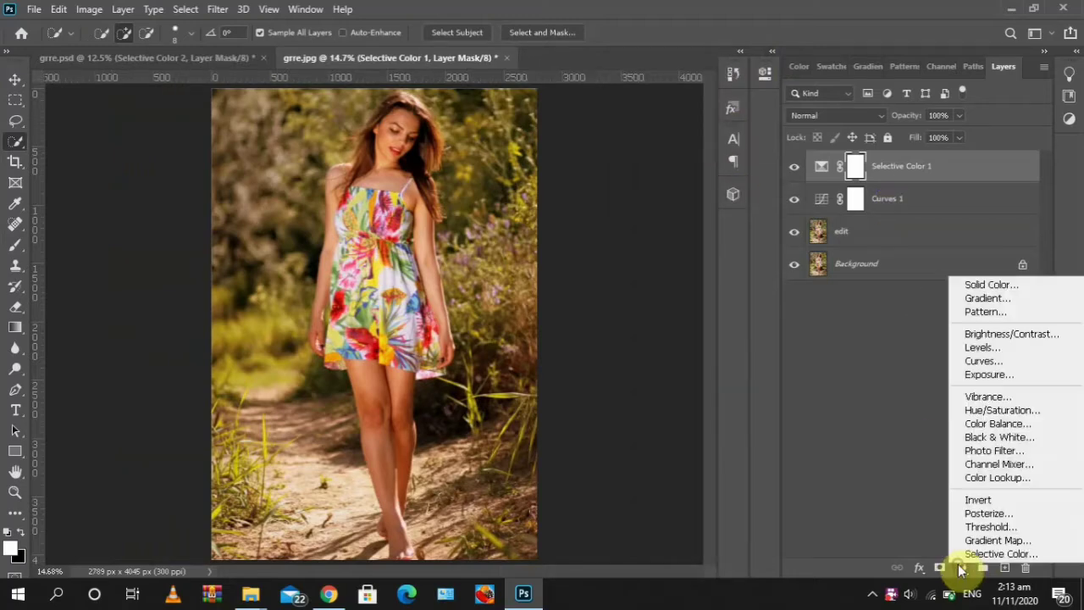
pyautogui.click(980, 414)
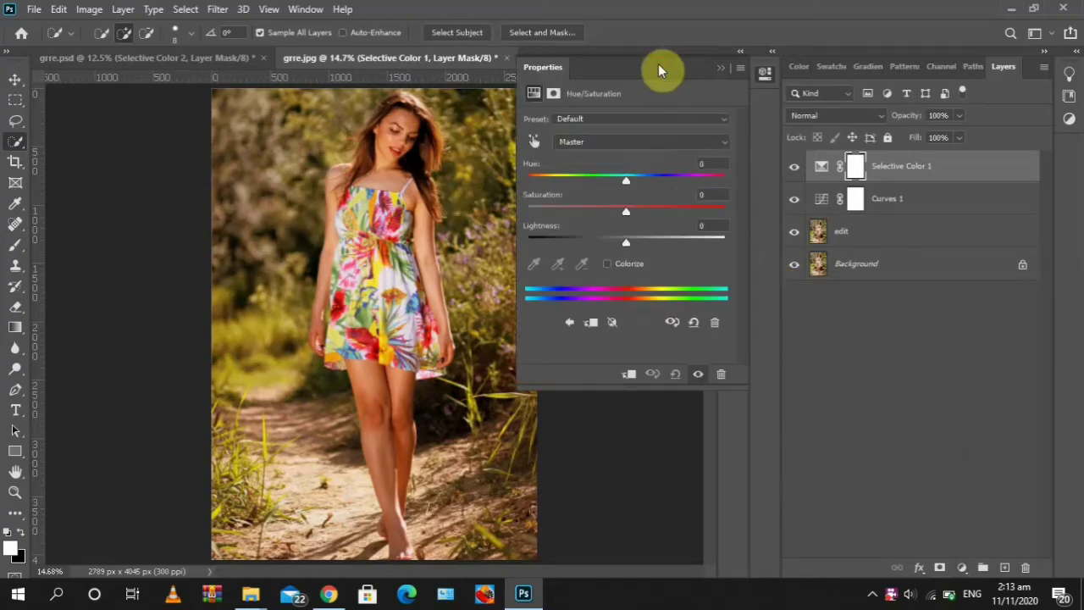
pyautogui.moveTo(658, 64); pyautogui.dragTo(699, 91)
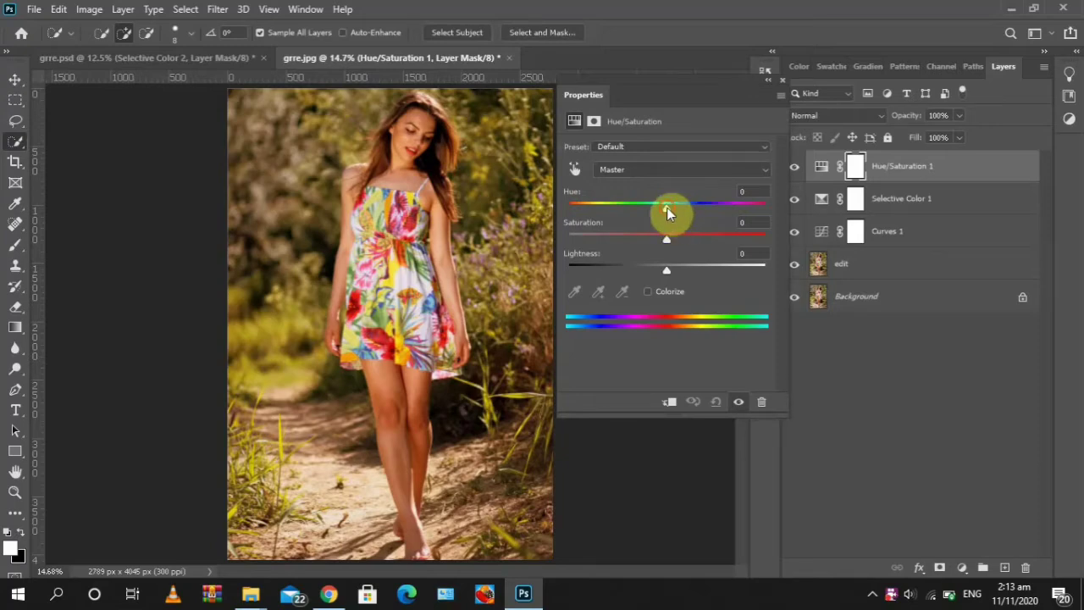
pyautogui.moveTo(667, 208); pyautogui.dragTo(668, 238)
pyautogui.click(781, 81)
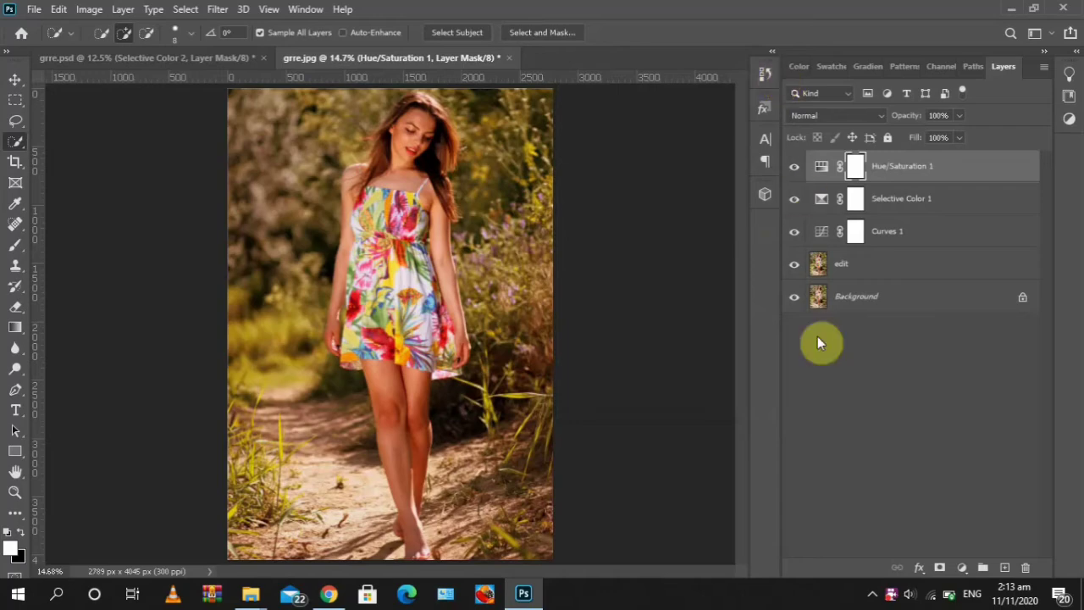
# Step: Add a Vibrance adjustment layer with Vibrance set to +31
pyautogui.click(961, 565)
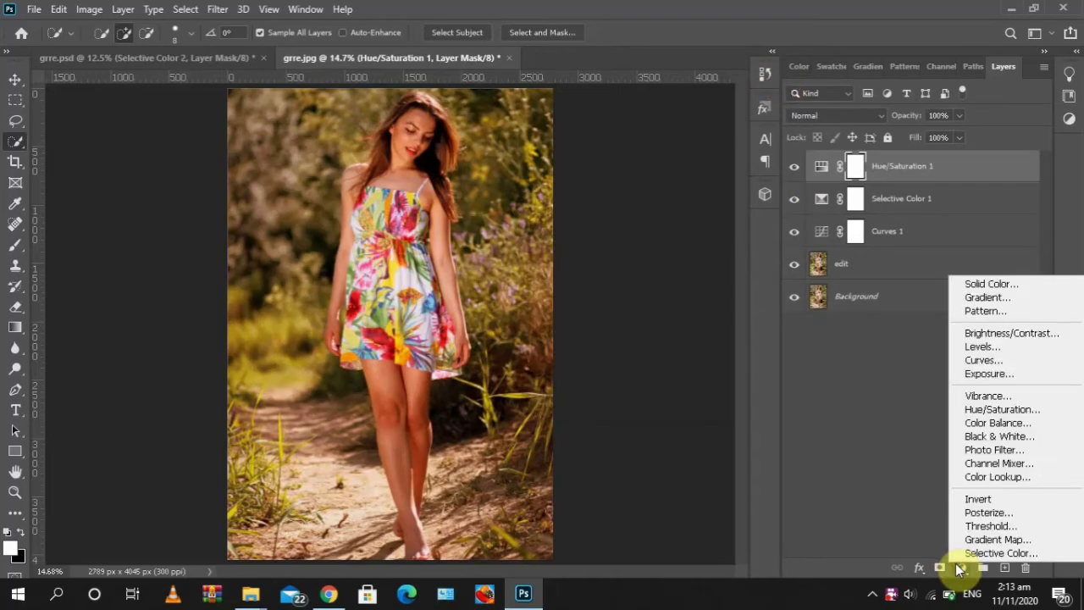
pyautogui.click(976, 393)
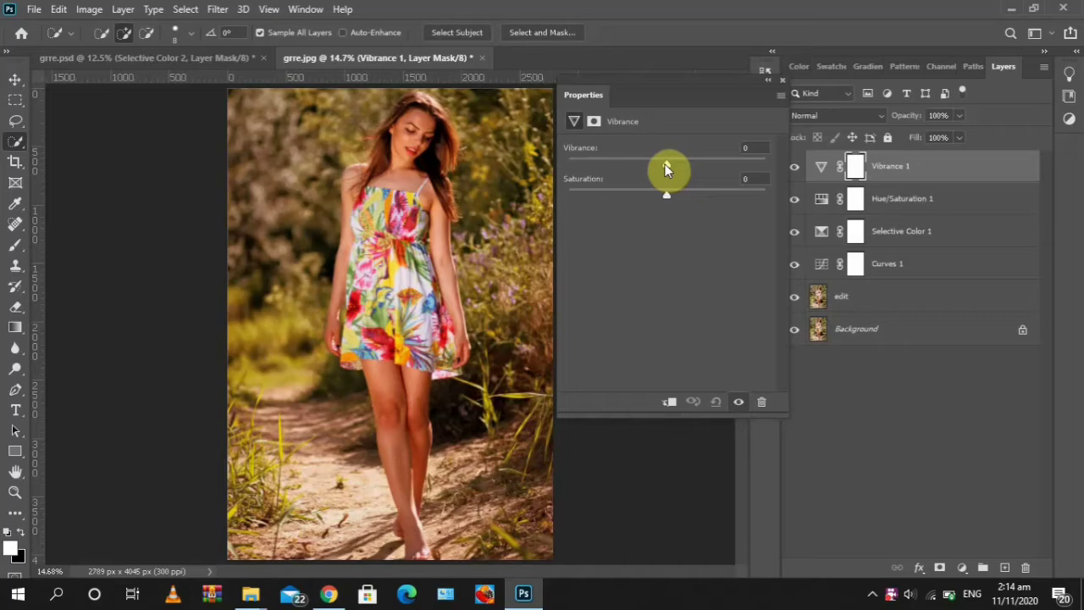
pyautogui.moveTo(666, 169); pyautogui.dragTo(697, 170)
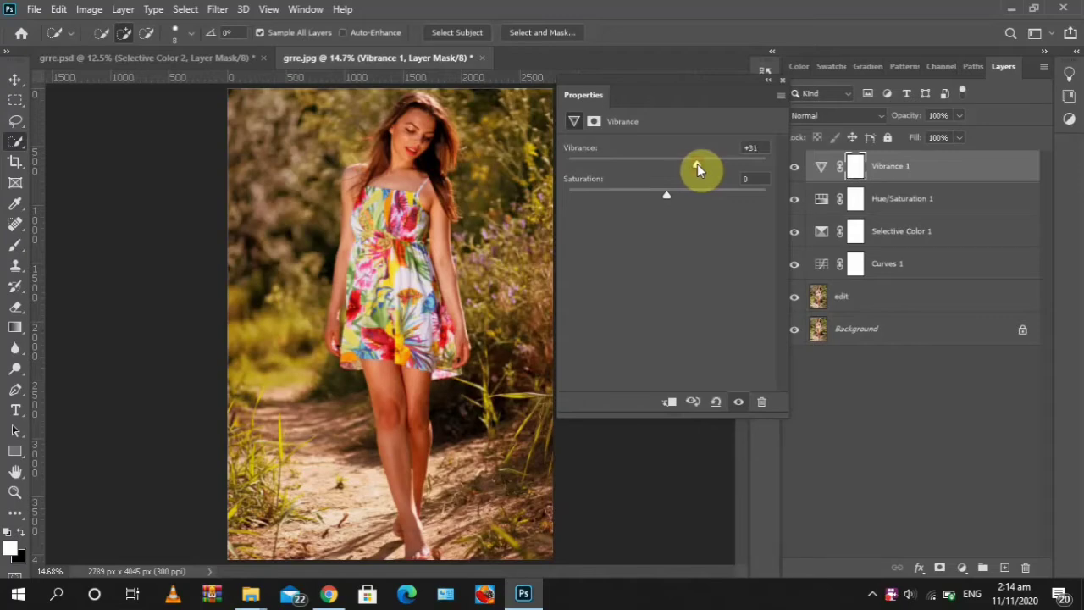
pyautogui.click(781, 81)
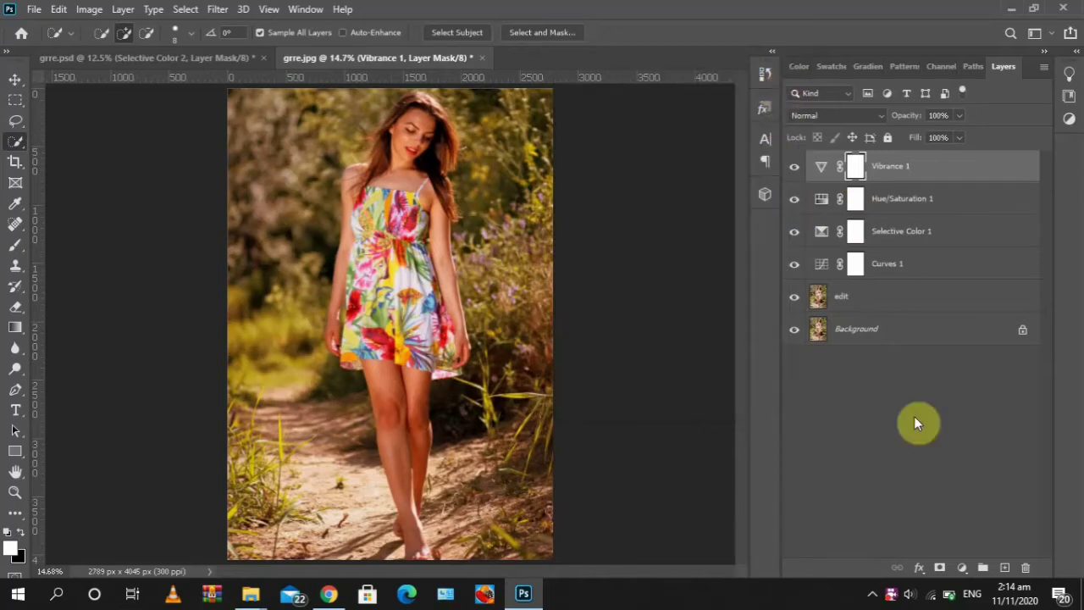
# Step: Create a new top layer holding a merged copy of all visible layers and convert it for smart filters
pyautogui.click(1006, 569)
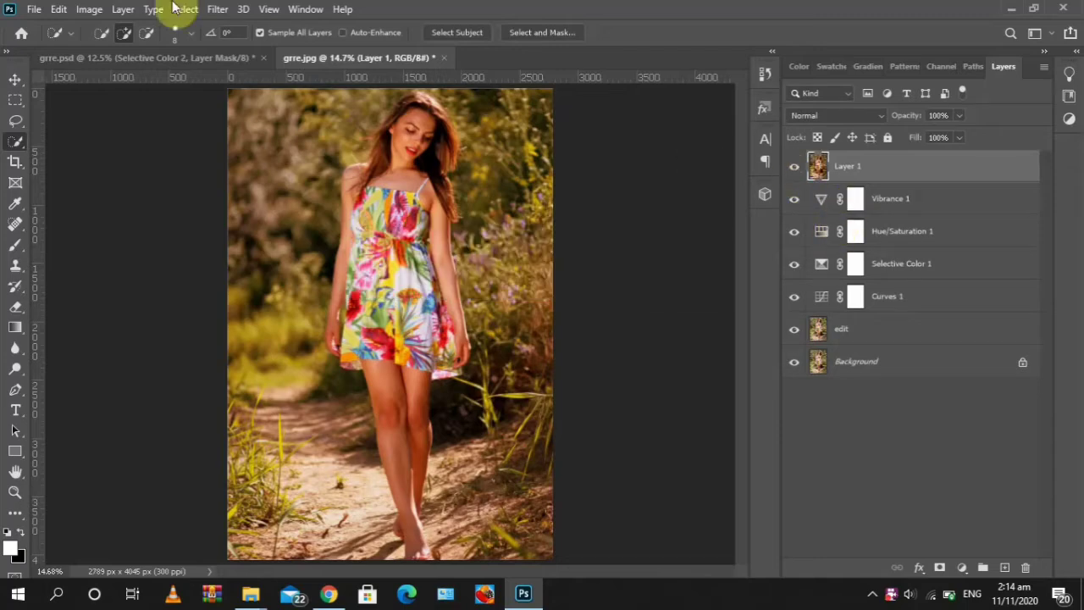
pyautogui.click(217, 10)
pyautogui.click(252, 52)
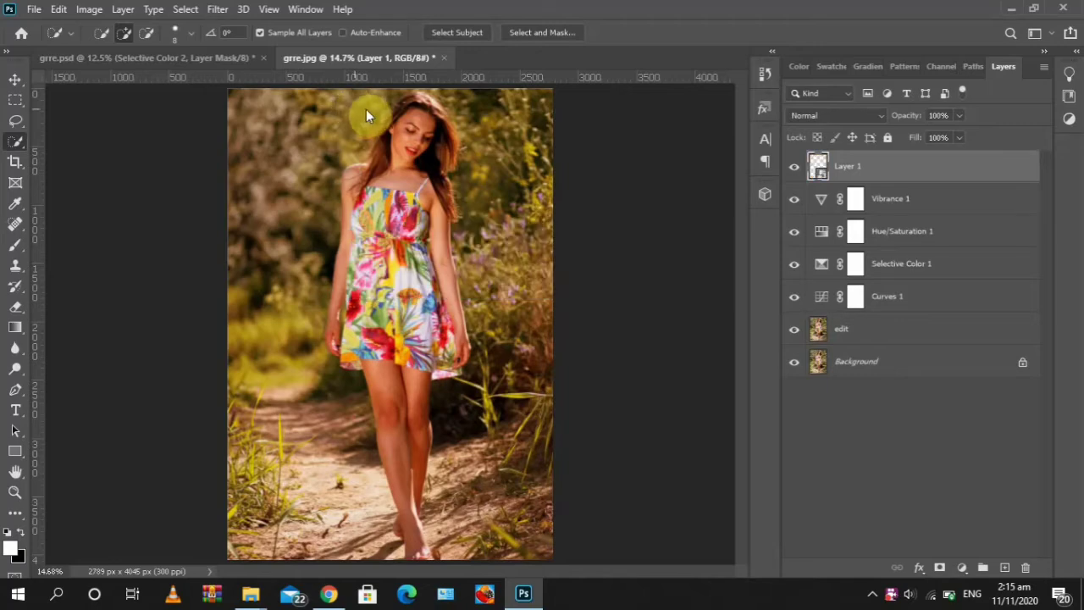
# Step: Start the Camera Raw Filter on Layer 1 and set Exposure to +0.40 and Contrast to +17
pyautogui.click(216, 10)
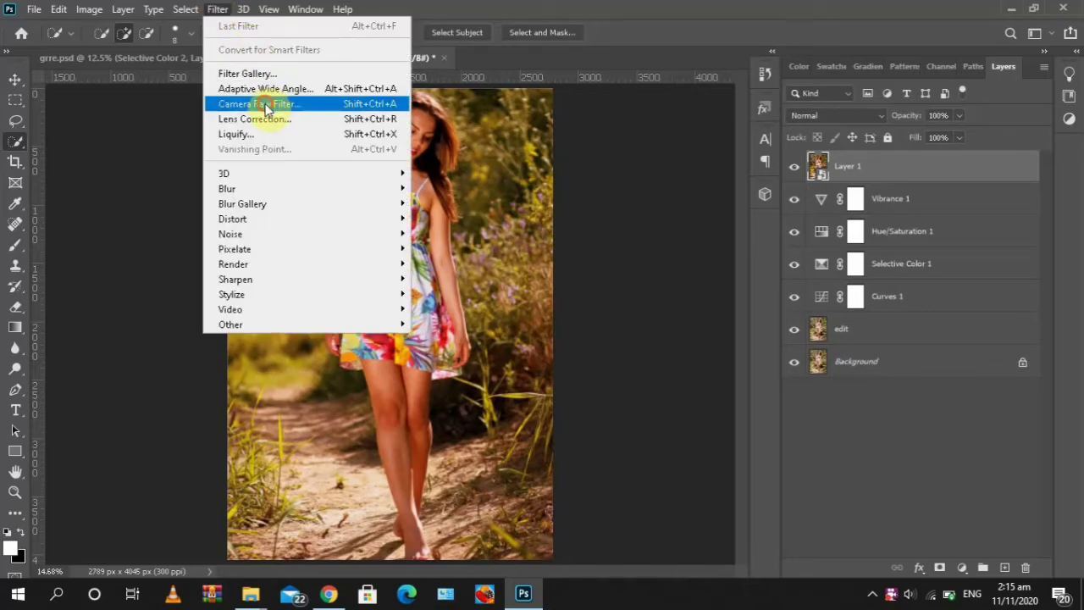
pyautogui.click(266, 105)
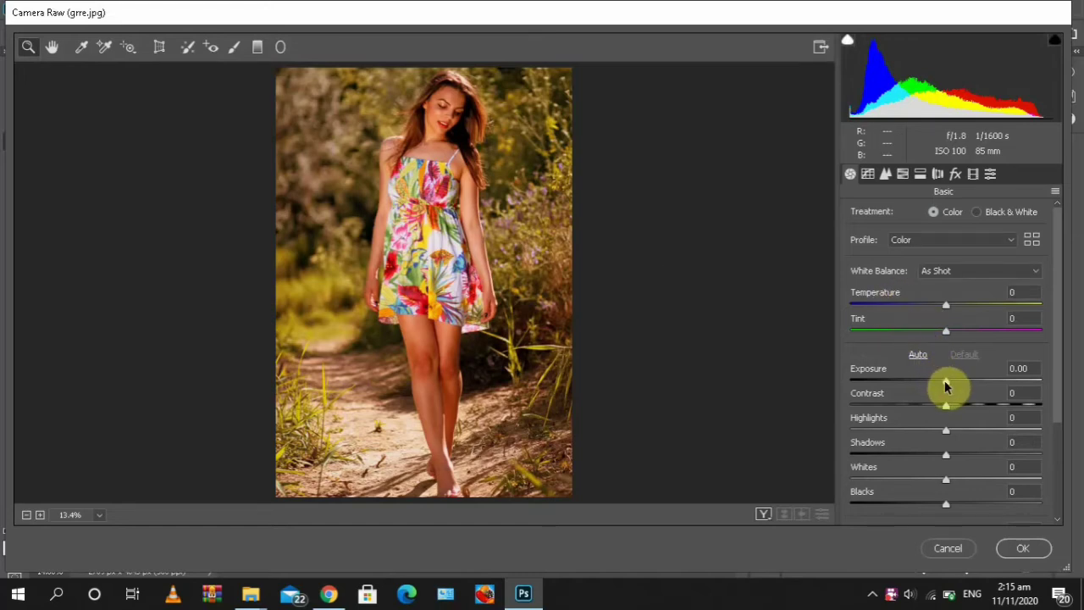
pyautogui.moveTo(947, 385); pyautogui.dragTo(954, 386)
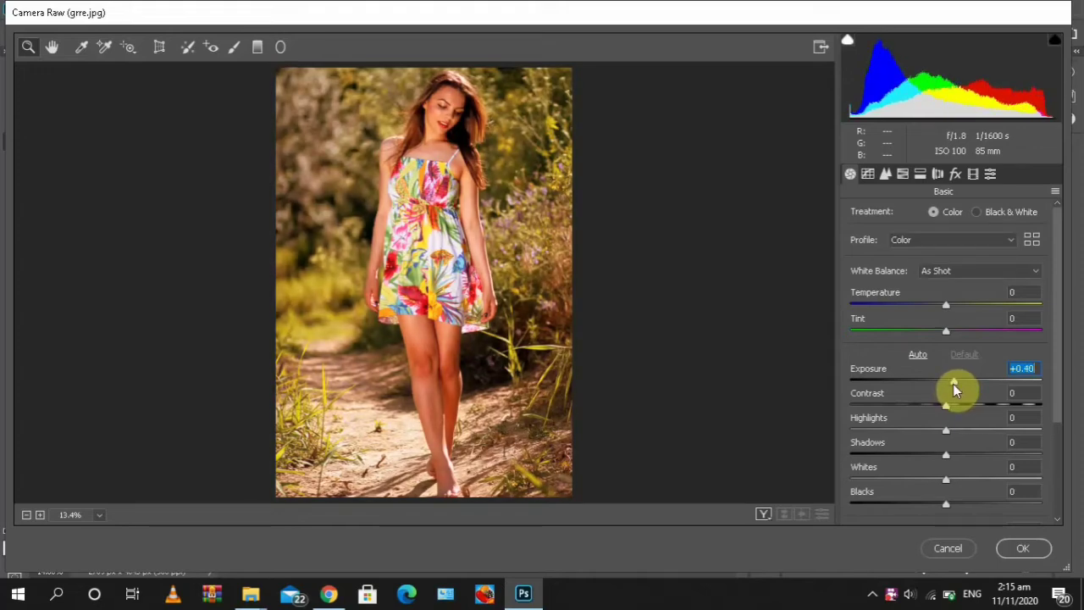
pyautogui.moveTo(954, 386); pyautogui.dragTo(962, 410)
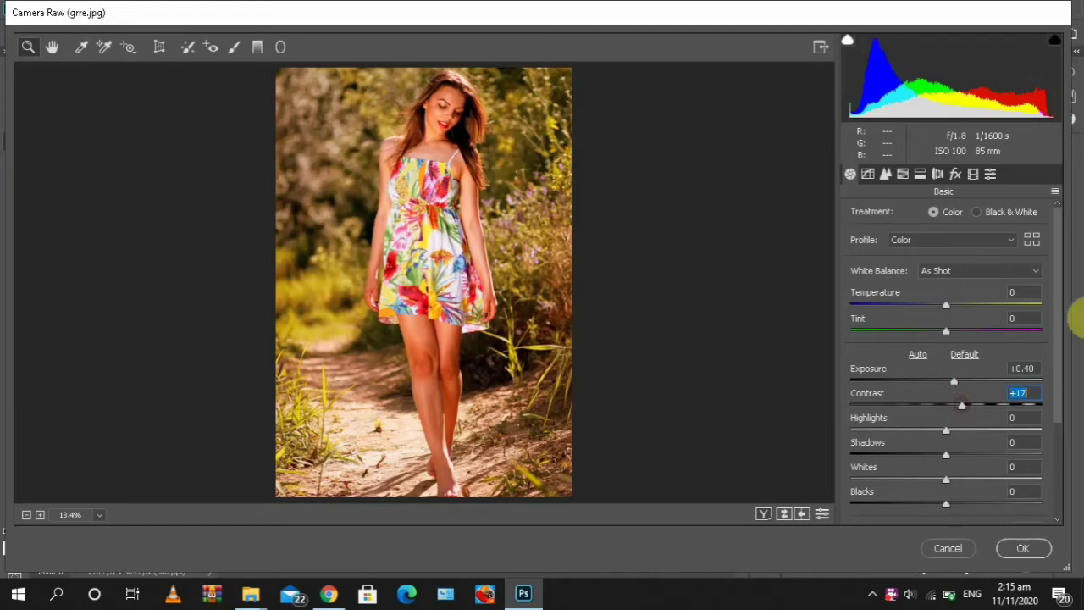
# Step: Set the Camera Raw basic adjustments Highlights to +17, Shadows to +5 and Vibrance to +8
pyautogui.scroll(-1, 1061, 340)
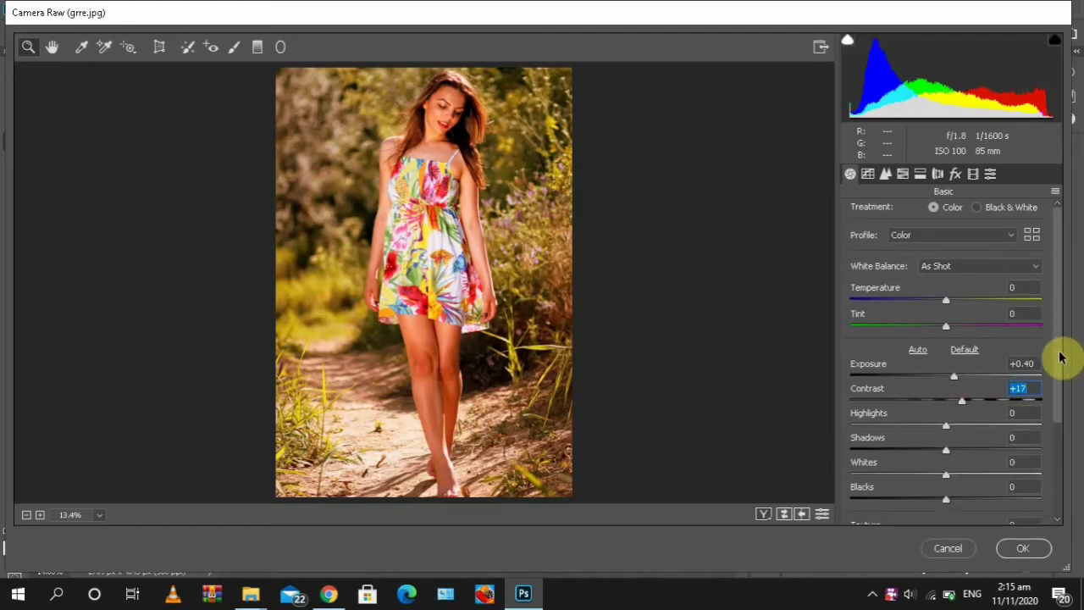
pyautogui.scroll(-3, 1059, 358)
pyautogui.scroll(-1, 1060, 370)
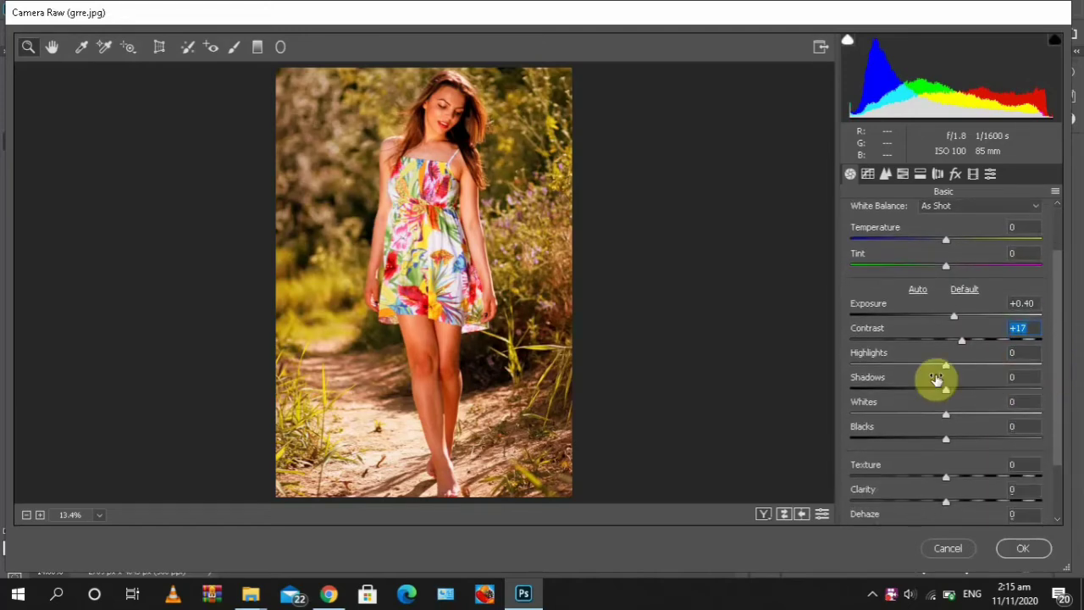
pyautogui.moveTo(946, 370); pyautogui.dragTo(961, 370)
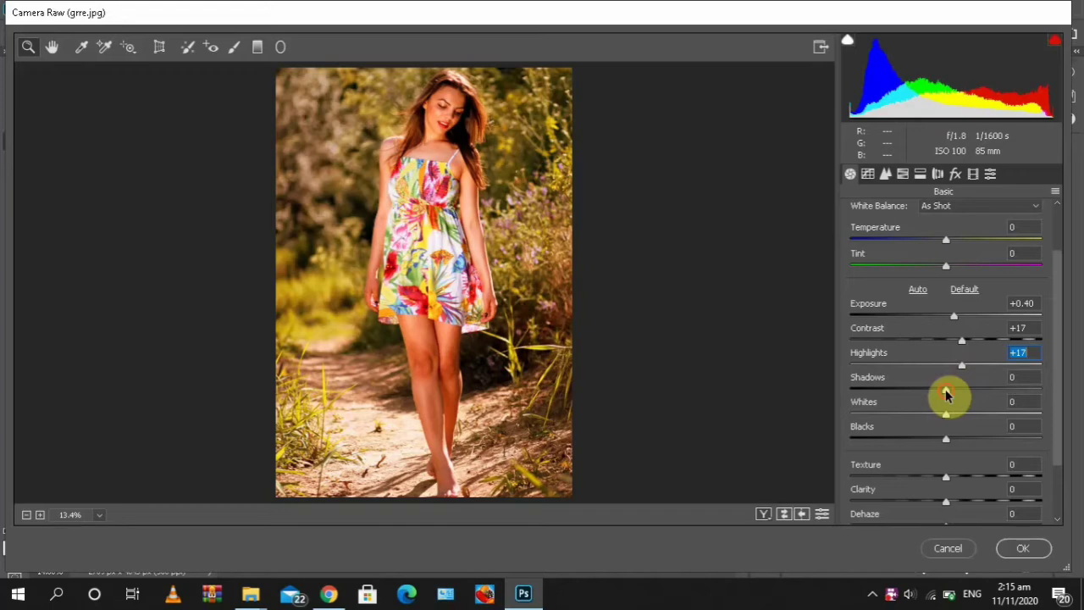
pyautogui.moveTo(947, 394); pyautogui.dragTo(953, 394)
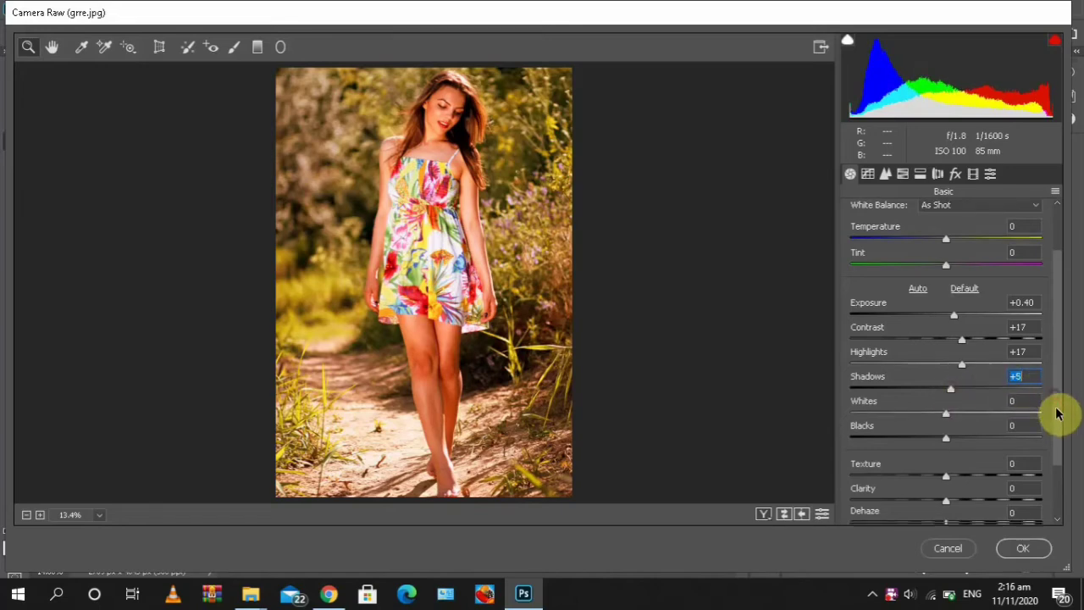
pyautogui.moveTo(1057, 412); pyautogui.dragTo(1057, 472)
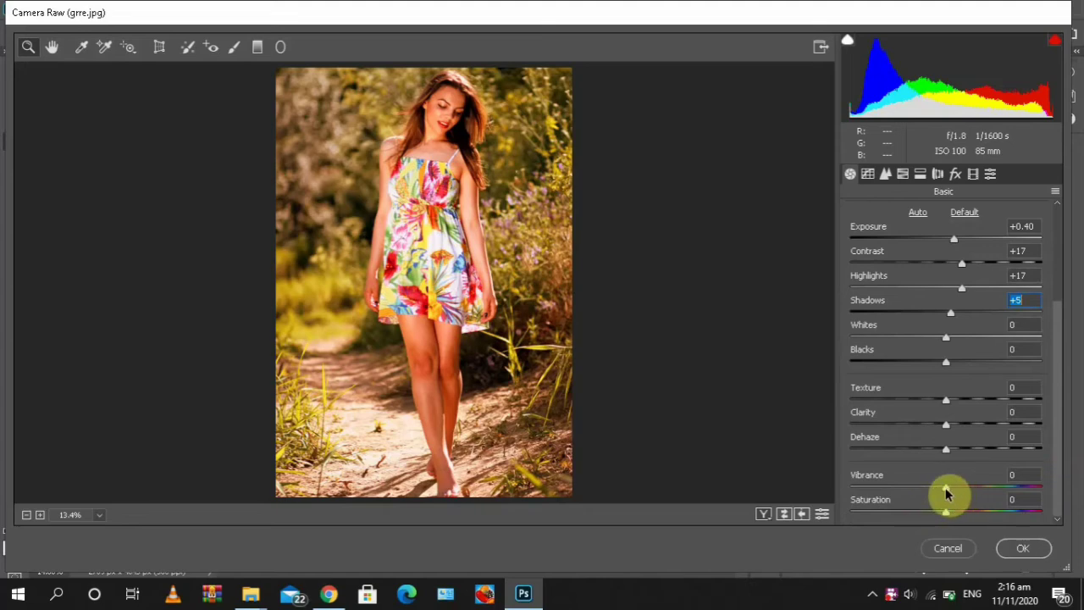
pyautogui.moveTo(947, 494); pyautogui.dragTo(955, 493)
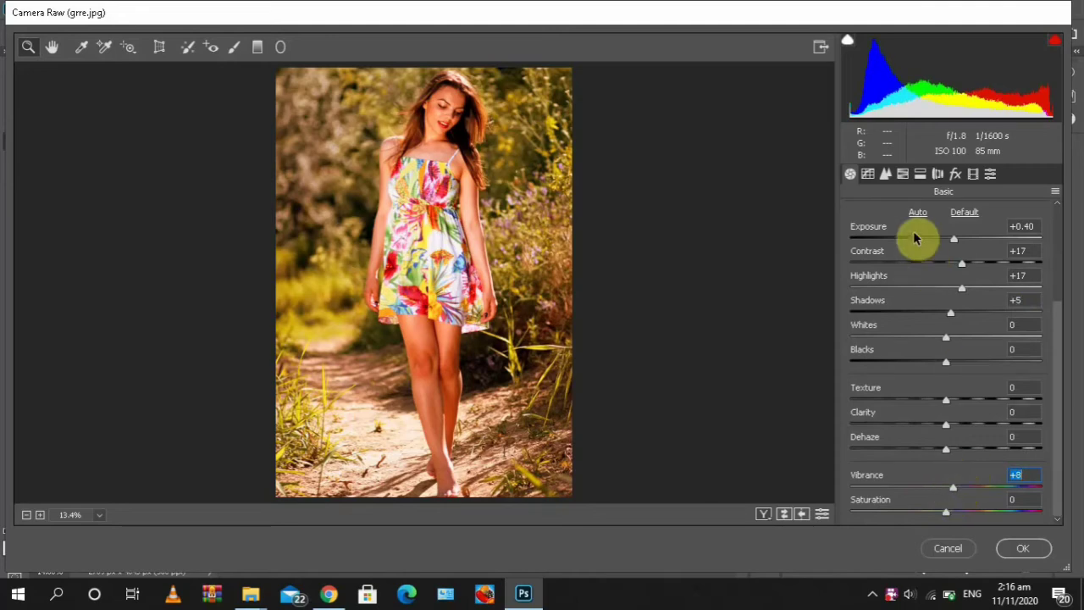
# Step: Add a post-crop vignette with Amount -100 and Feather 0, shaping it with Midpoint 58 and Roundness -16
pyautogui.click(955, 174)
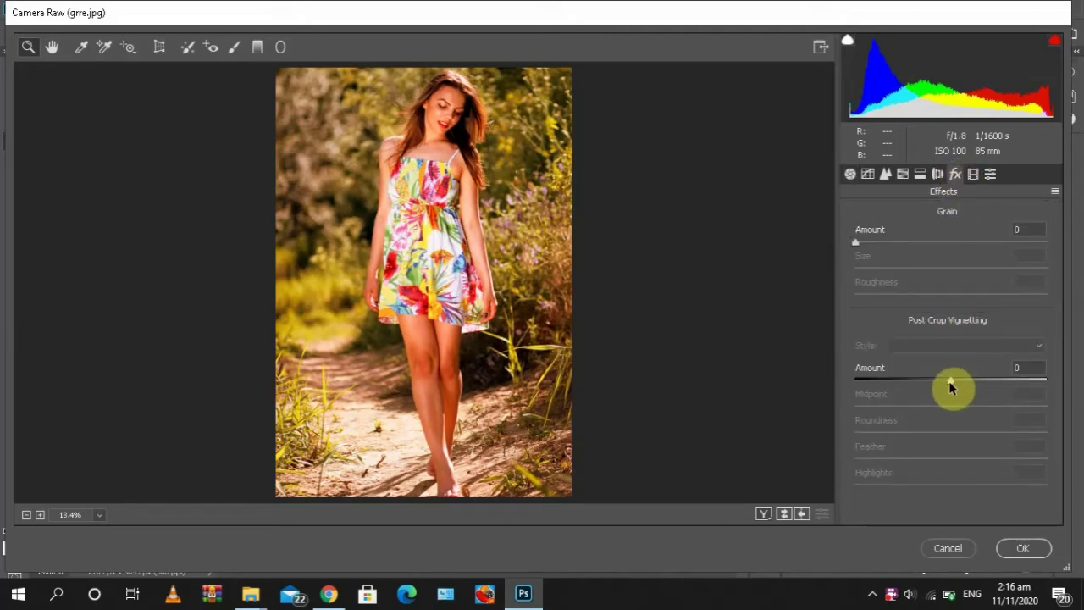
pyautogui.moveTo(950, 385); pyautogui.dragTo(834, 385)
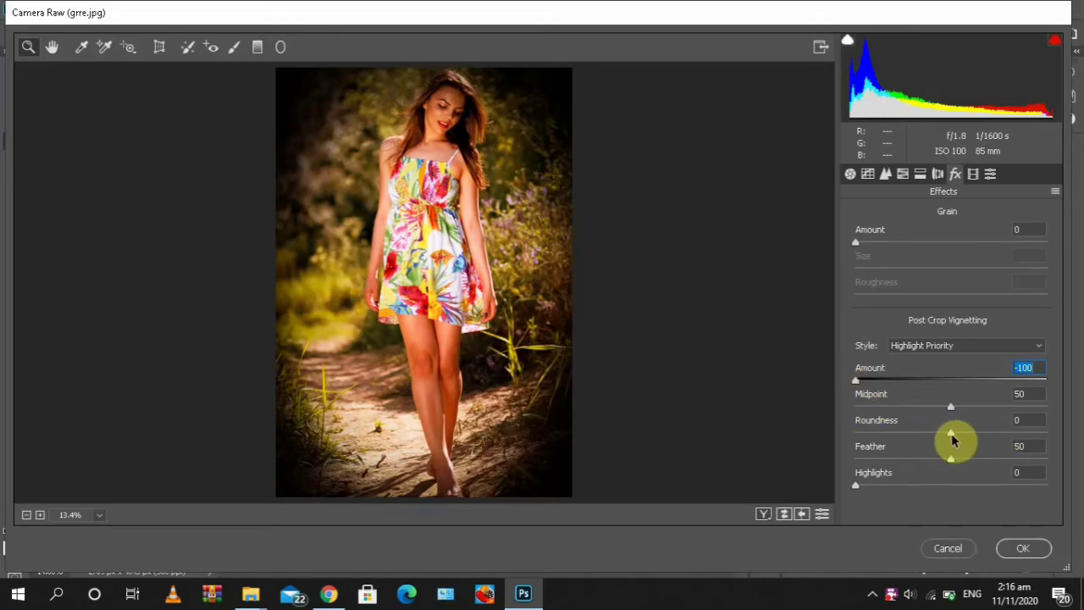
pyautogui.moveTo(954, 460); pyautogui.dragTo(856, 466)
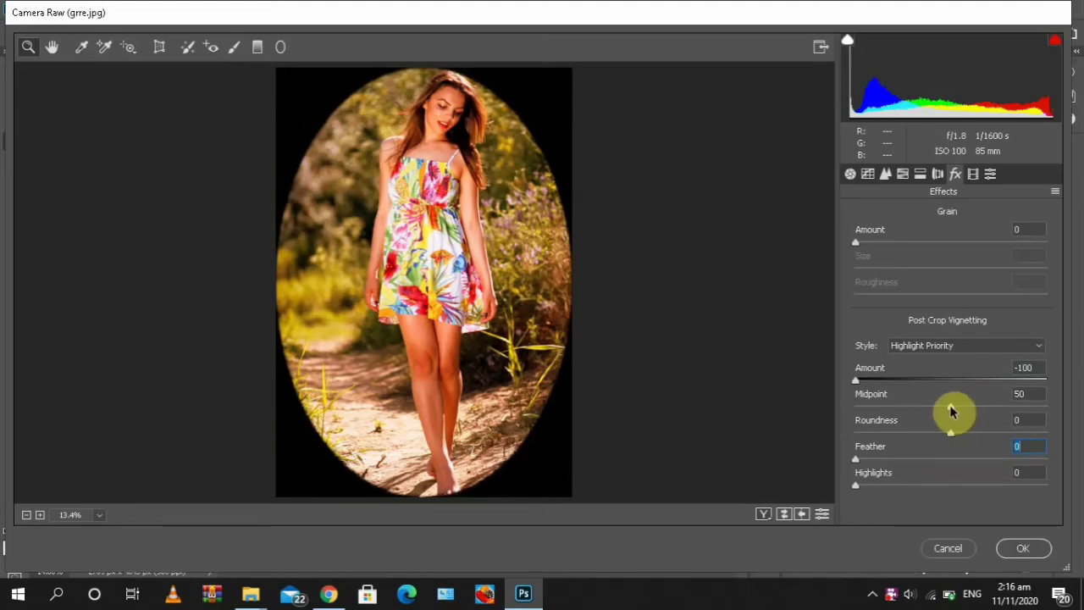
pyautogui.moveTo(951, 411); pyautogui.dragTo(938, 439)
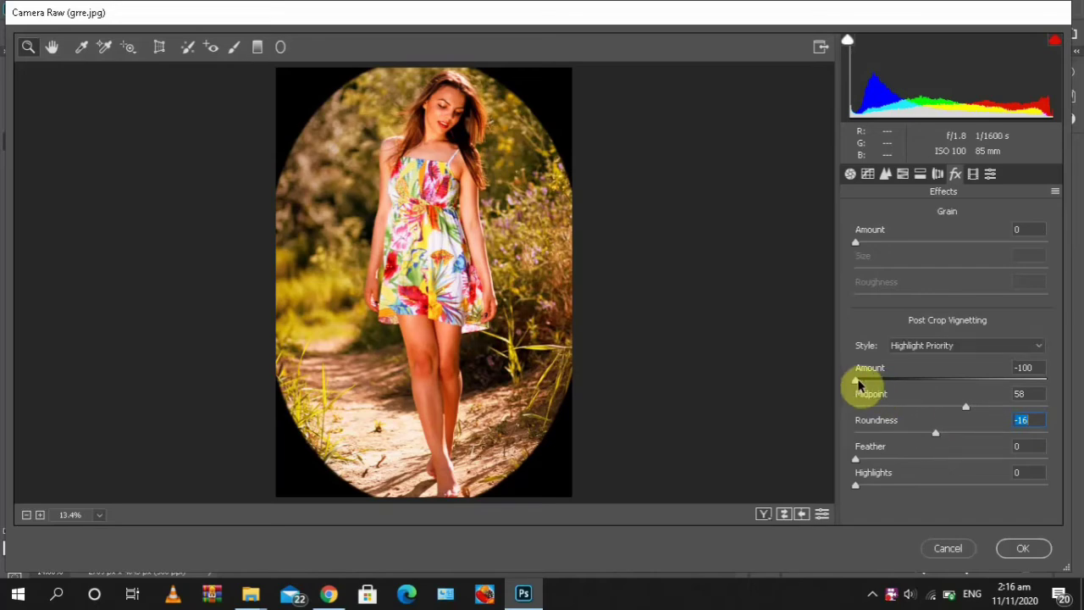
# Step: Soften the post-crop vignette to Amount -31 and Feather 48, and apply the Camera Raw Filter
pyautogui.moveTo(857, 384); pyautogui.dragTo(912, 383)
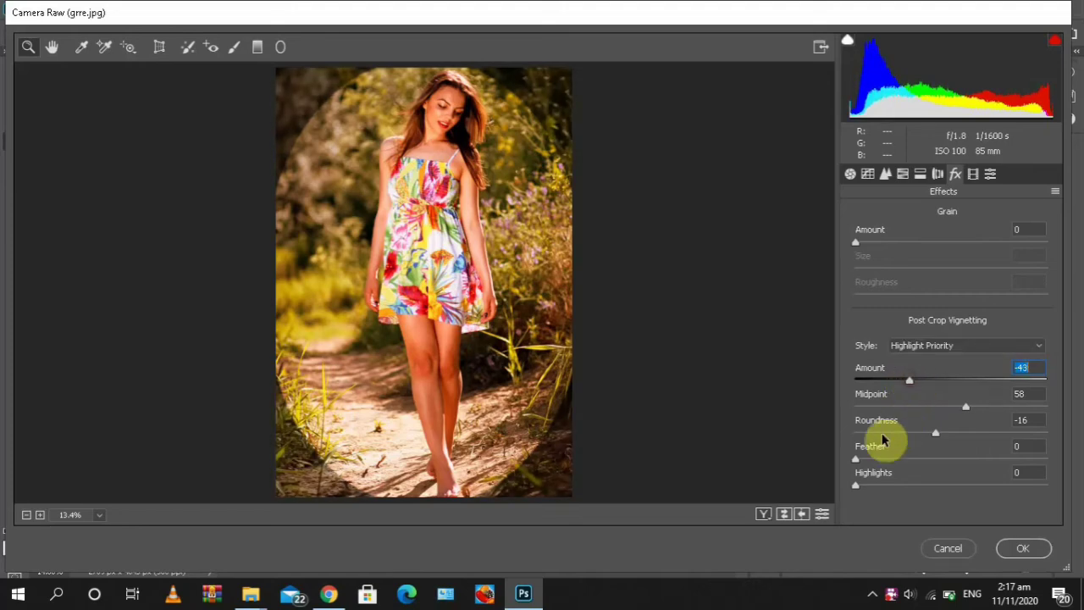
pyautogui.moveTo(856, 461); pyautogui.dragTo(947, 458)
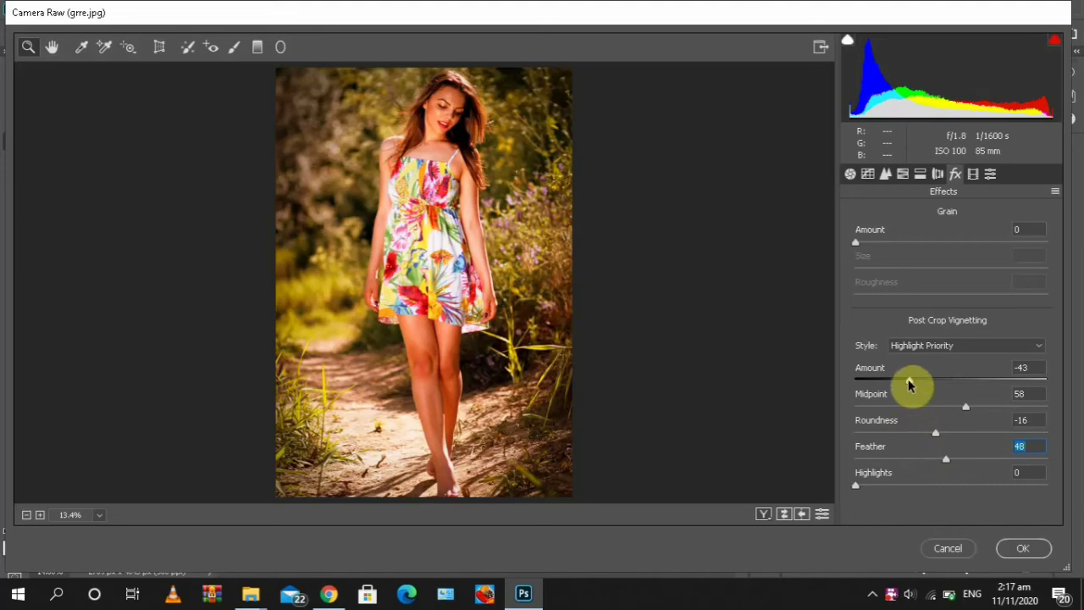
pyautogui.moveTo(910, 383); pyautogui.dragTo(919, 384)
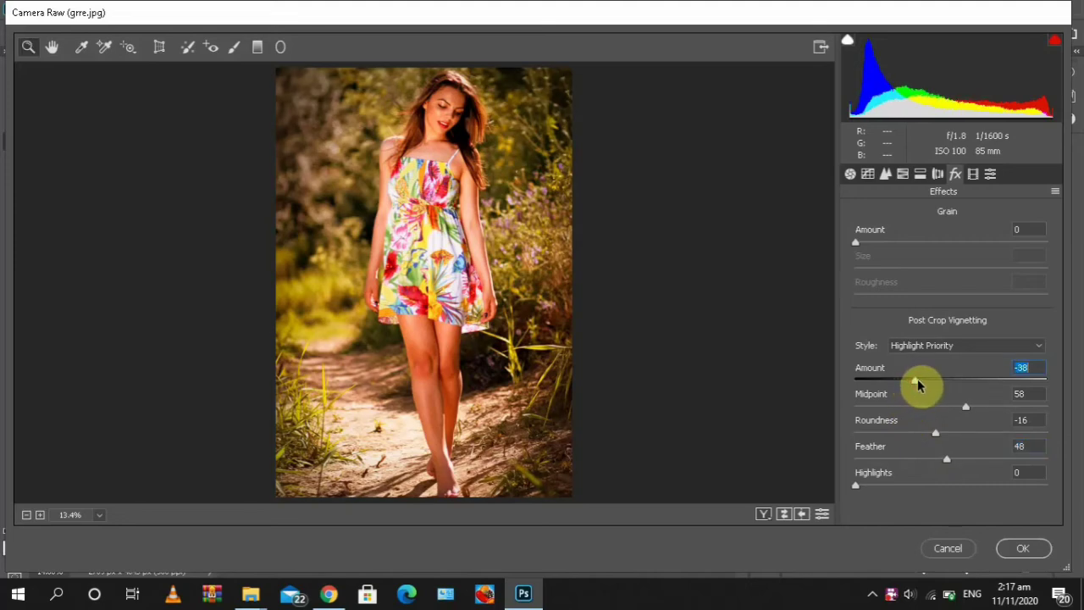
pyautogui.moveTo(917, 385); pyautogui.dragTo(924, 385)
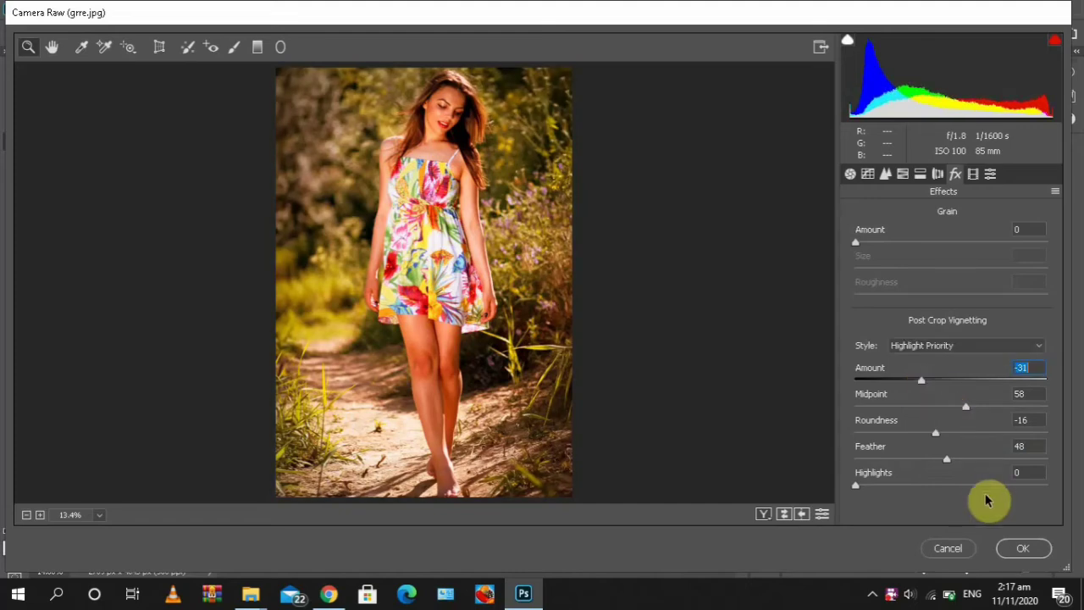
pyautogui.click(1023, 549)
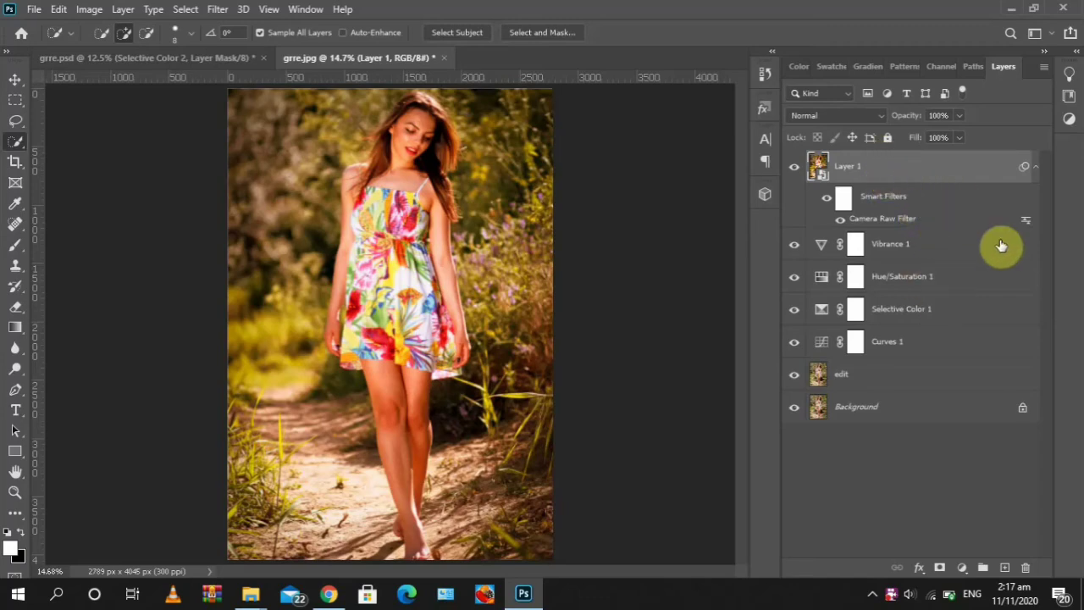
# Step: Group all layers above the Background layer and name the group "edit"
pyautogui.keyDown('shift'); pyautogui.click(898, 381); pyautogui.keyUp('shift')
pyautogui.hotkey('ctrl', 'g')
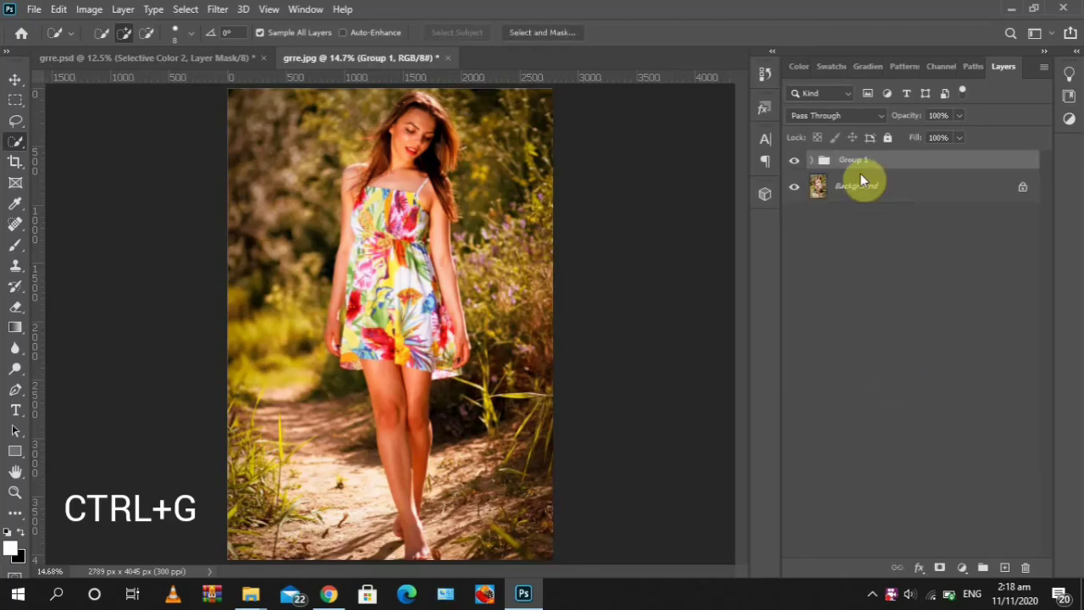
pyautogui.doubleClick(855, 160)
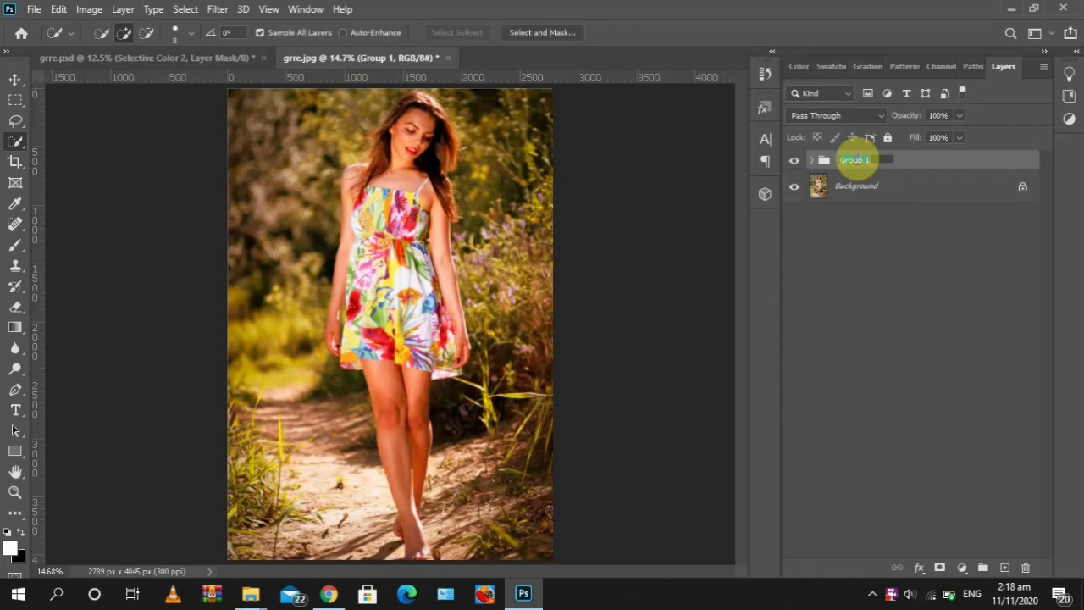
pyautogui.write('edit')
pyautogui.press('Return')
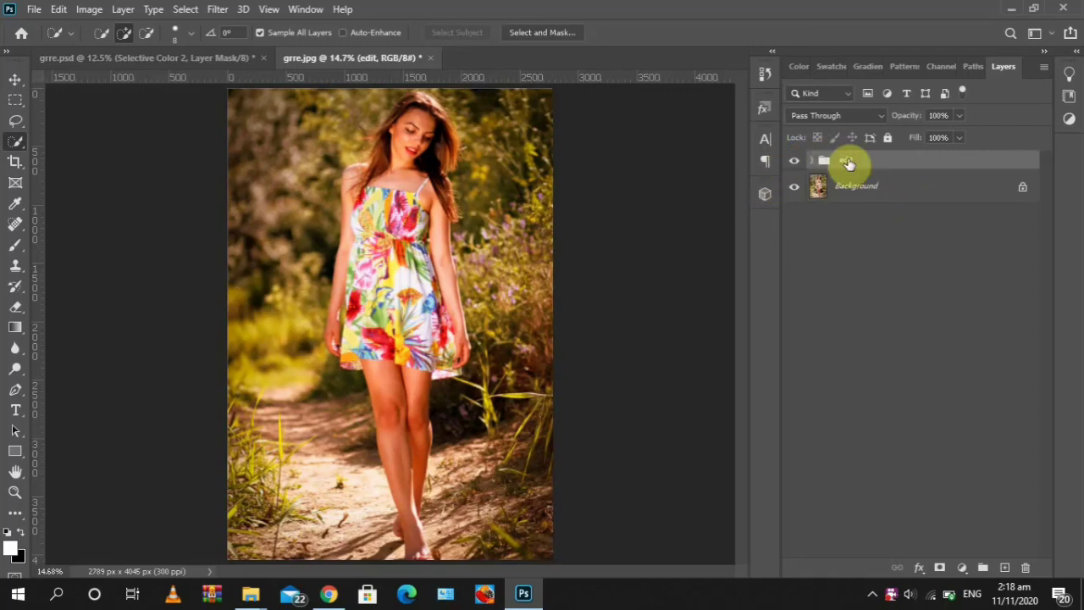
# Step: Hide and show the edit group to compare the original photo with the graded version
pyautogui.click(794, 163)
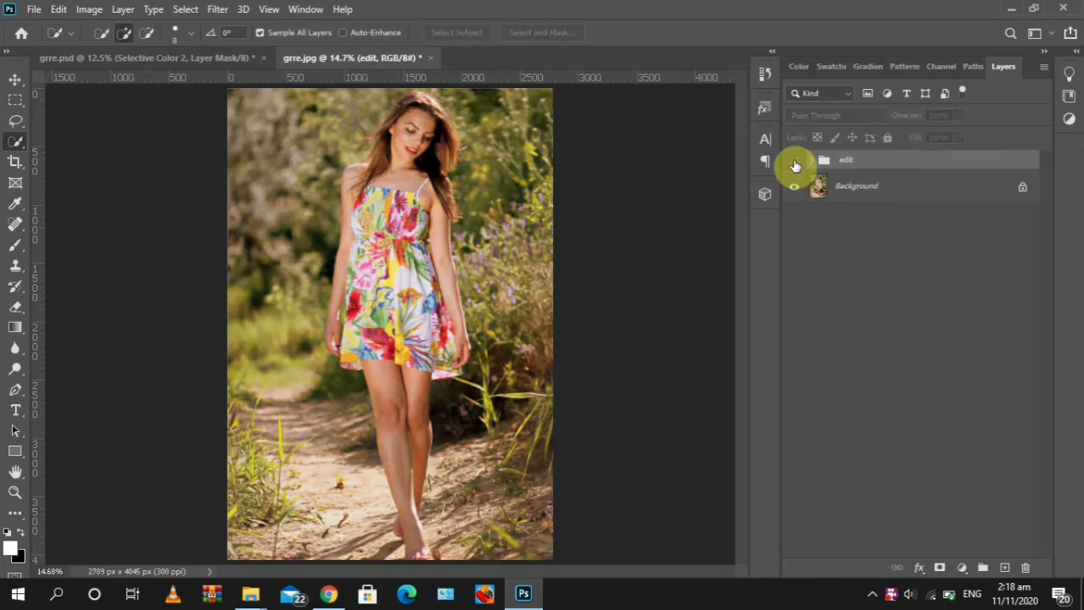
pyautogui.click(795, 162)
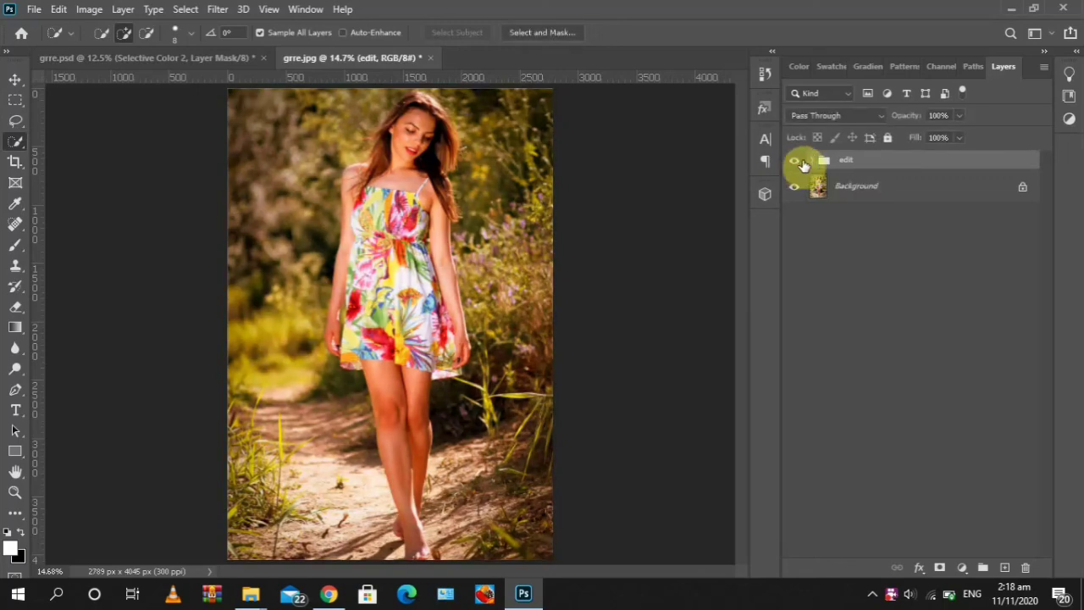